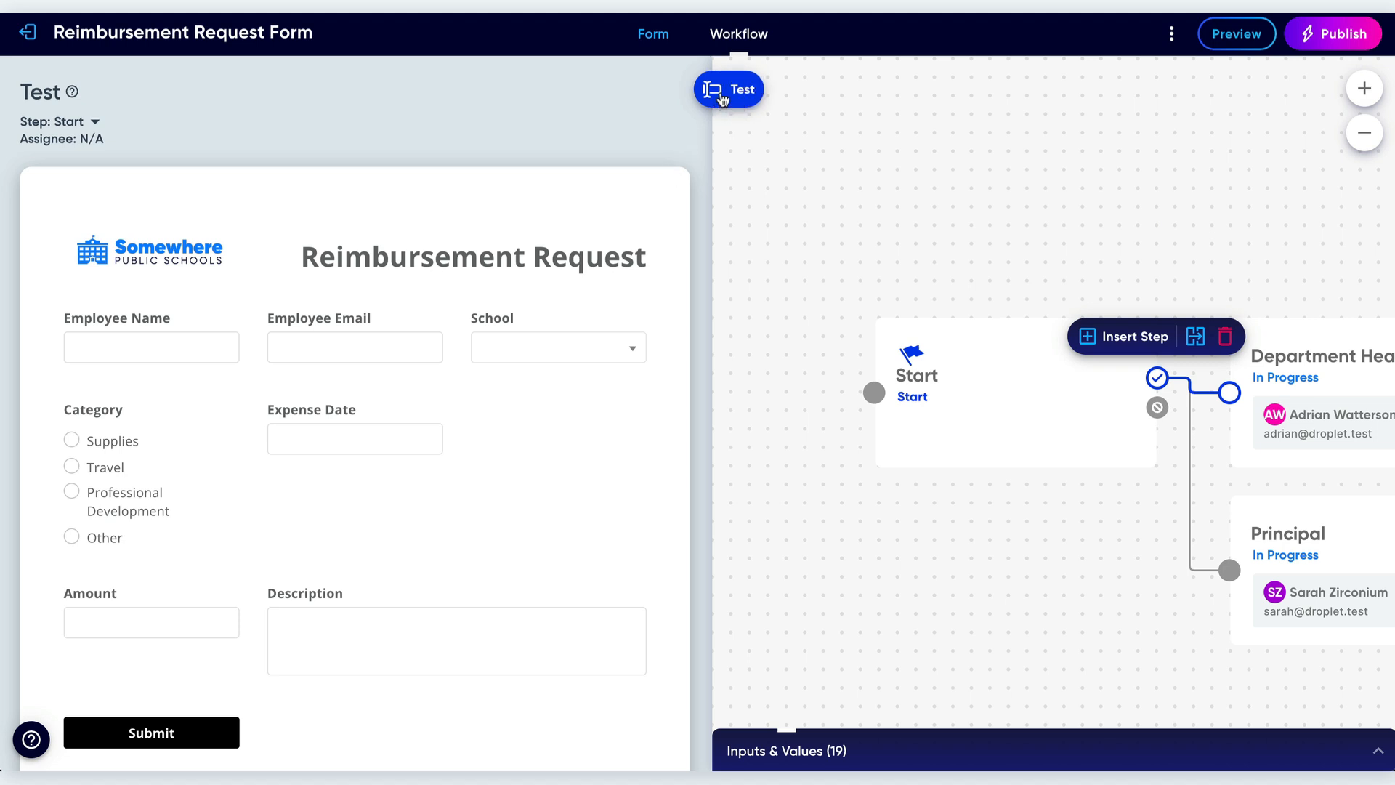
Select the Start step in the workflow and open the Test panel for it.
{"action": "left_click", "coordinate": [724, 91]}
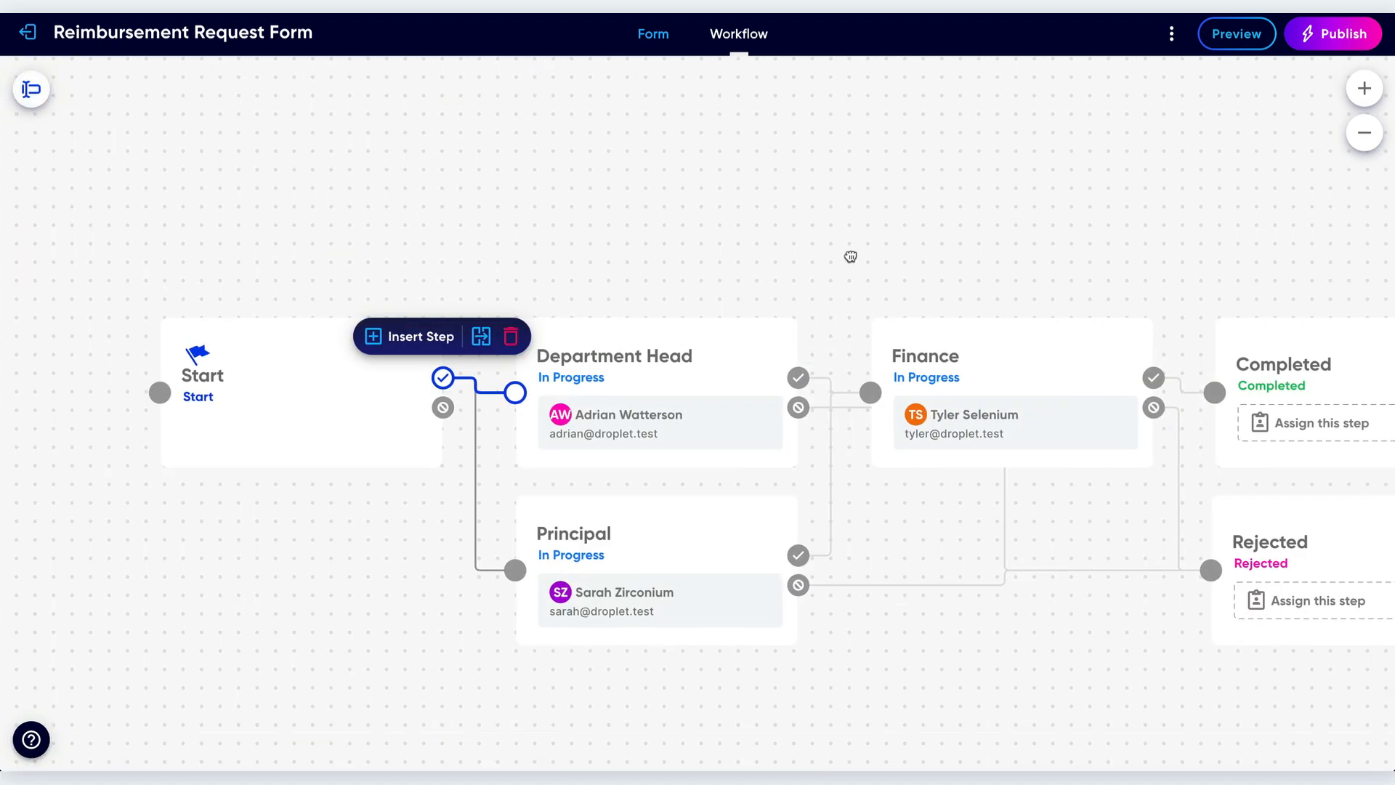
{"action": "left_click_drag", "start_coordinate": [847, 255], "coordinate": [728, 216]}
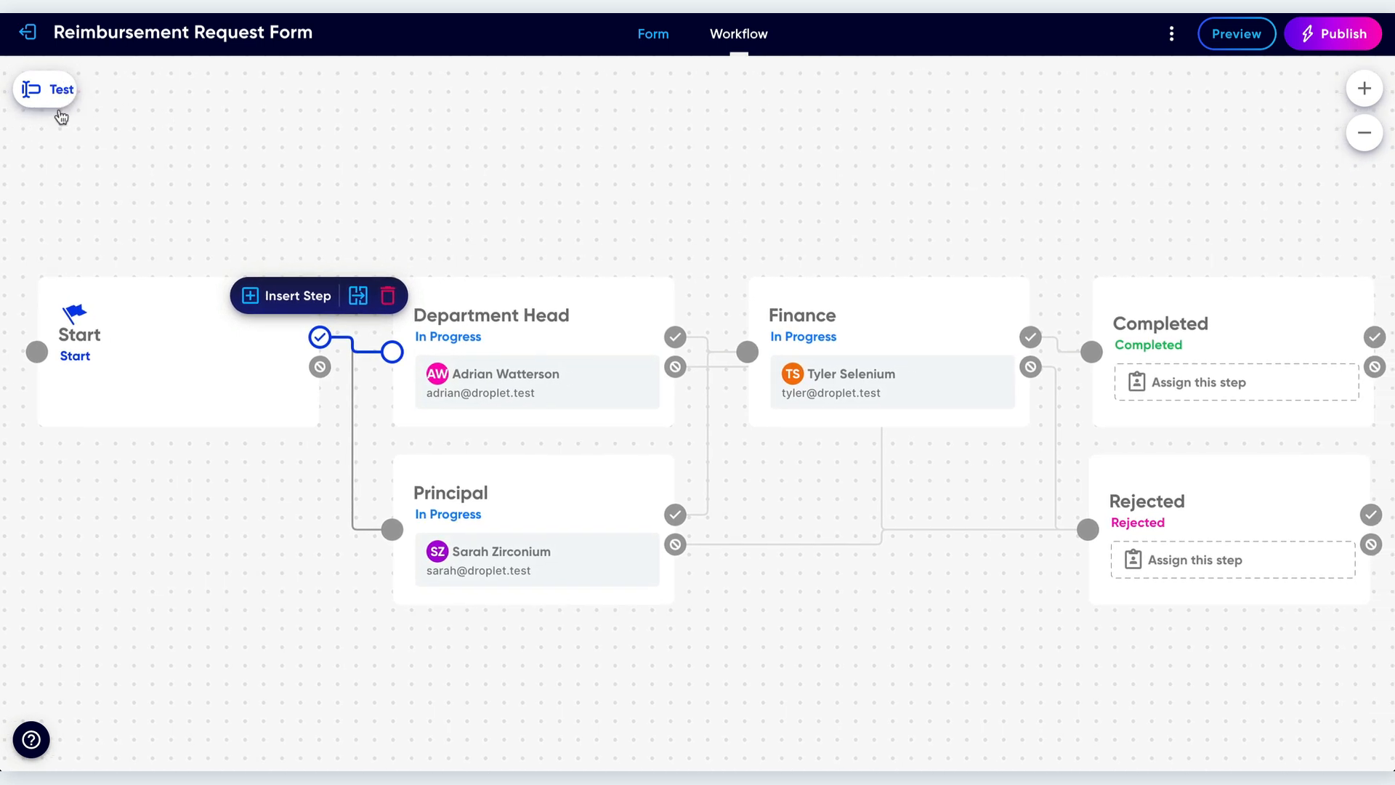
{"action": "left_click", "coordinate": [124, 299]}
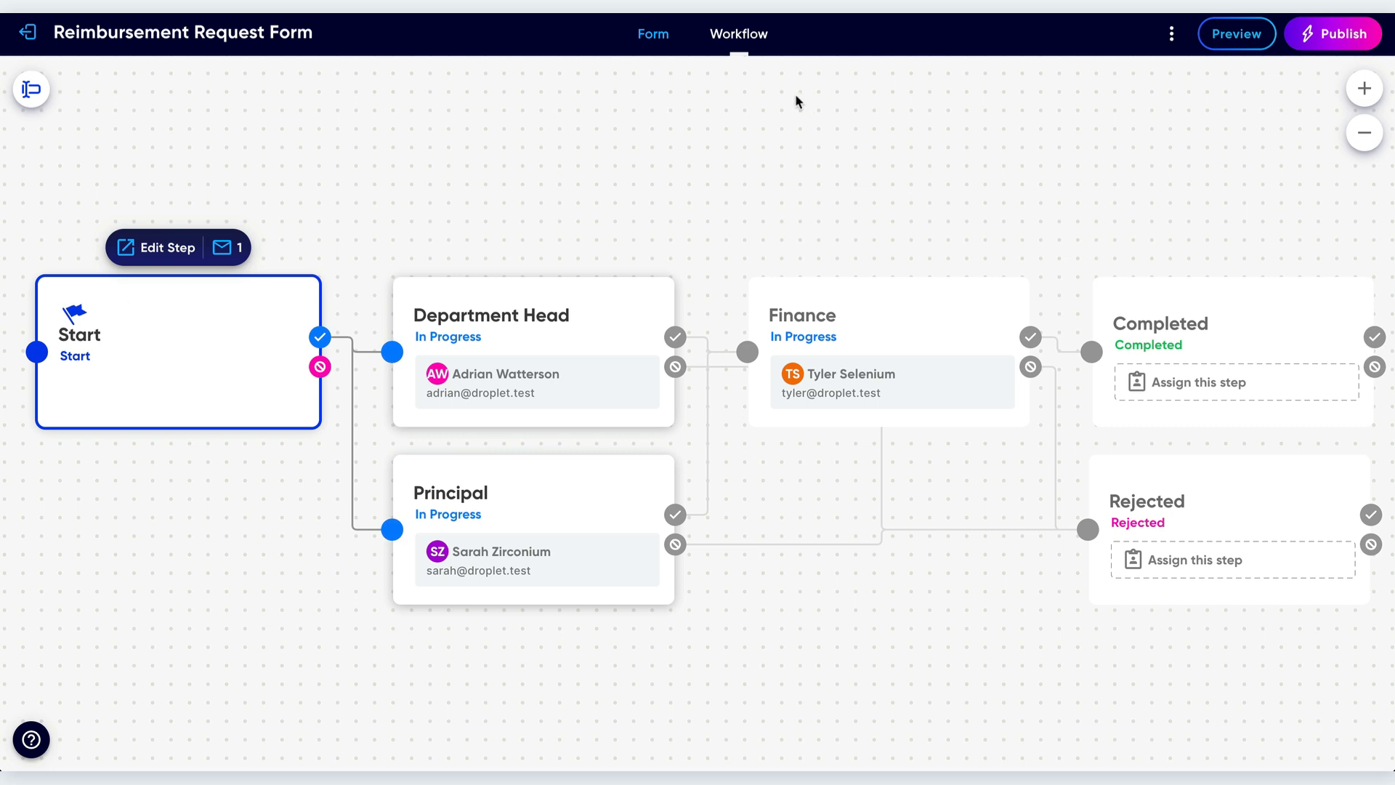
{"action": "left_click", "coordinate": [30, 88]}
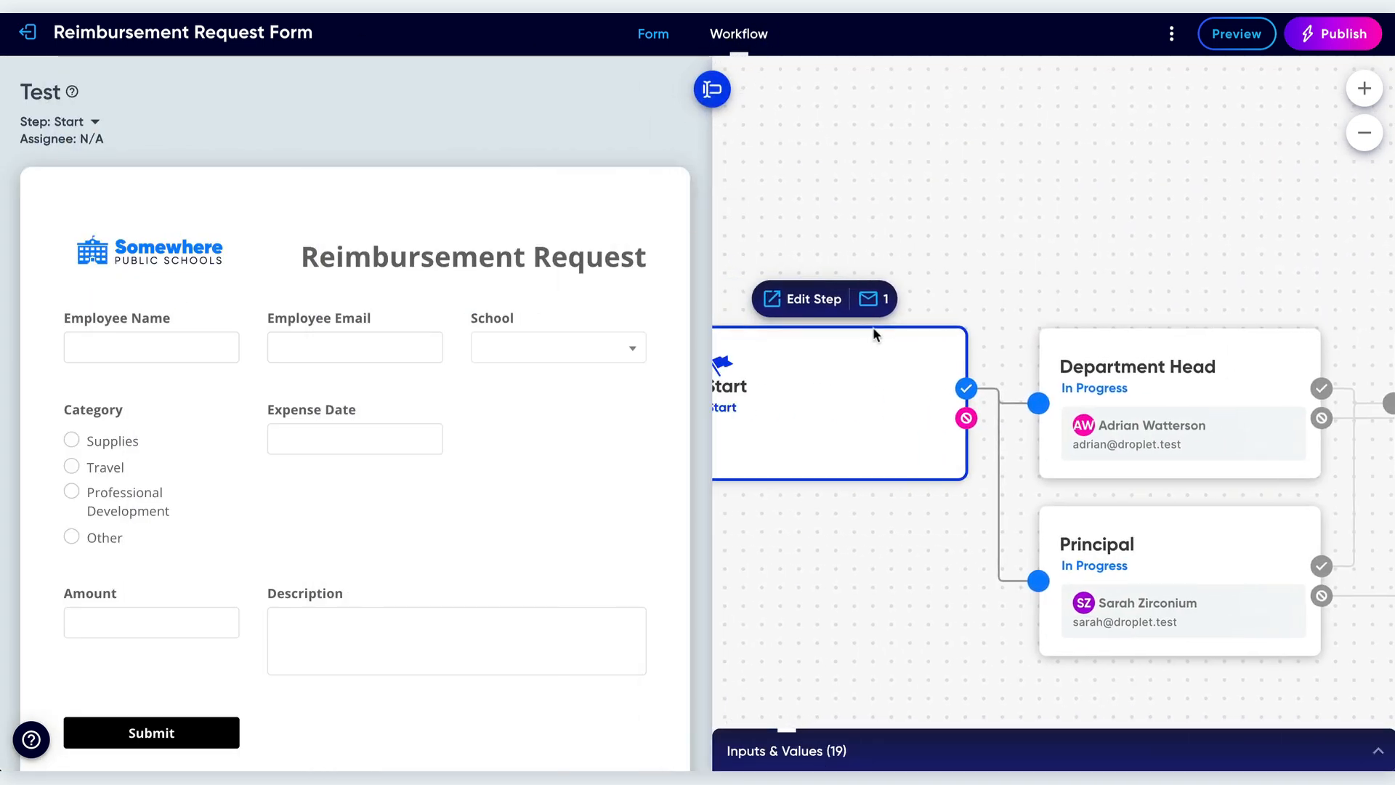
Fill in the employee's name and email, Fields Middle, Supplies, 04/29/2025, $300 and Textbook, and try to submit the request.
{"action": "scroll", "coordinate": [292, 360], "scroll_direction": "down", "scroll_amount": 1}
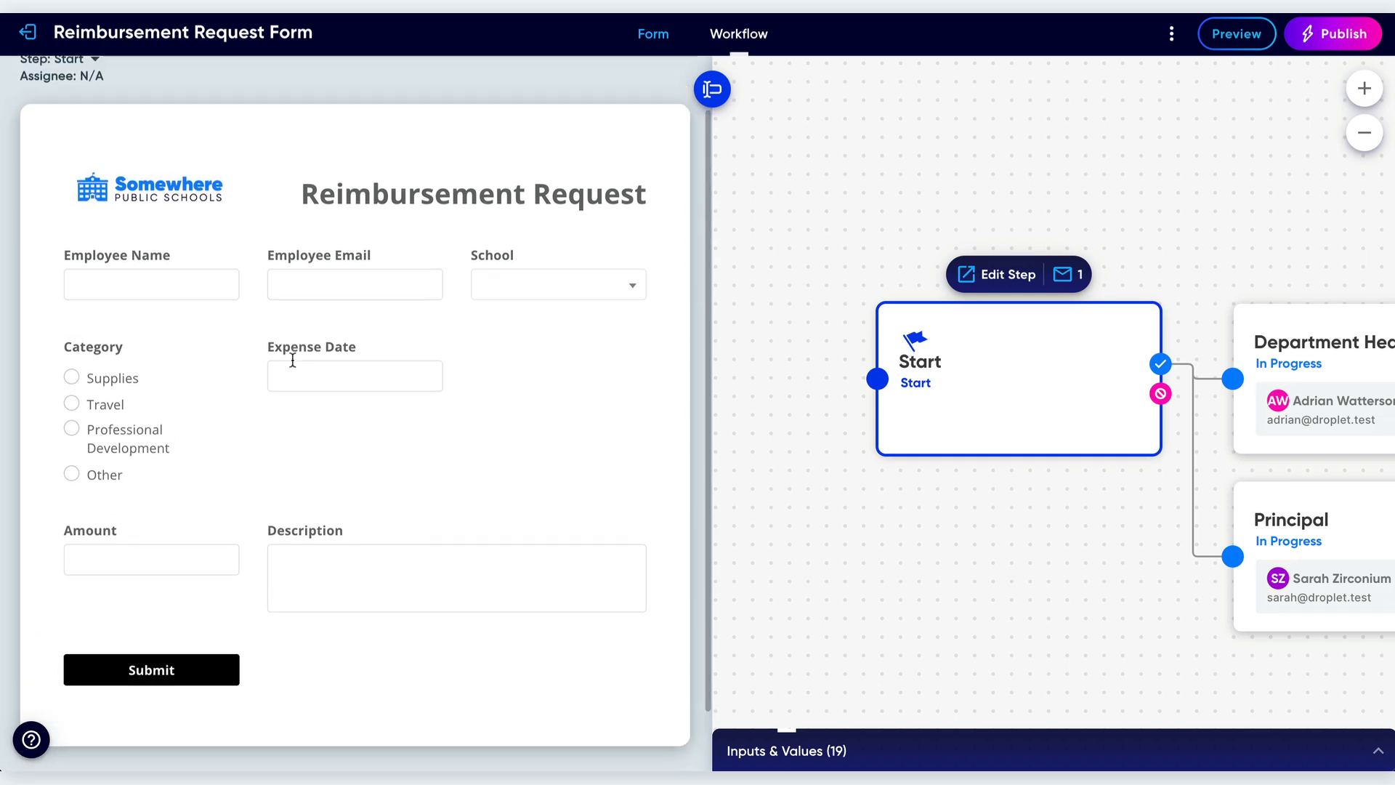
{"action": "left_click", "coordinate": [152, 285]}
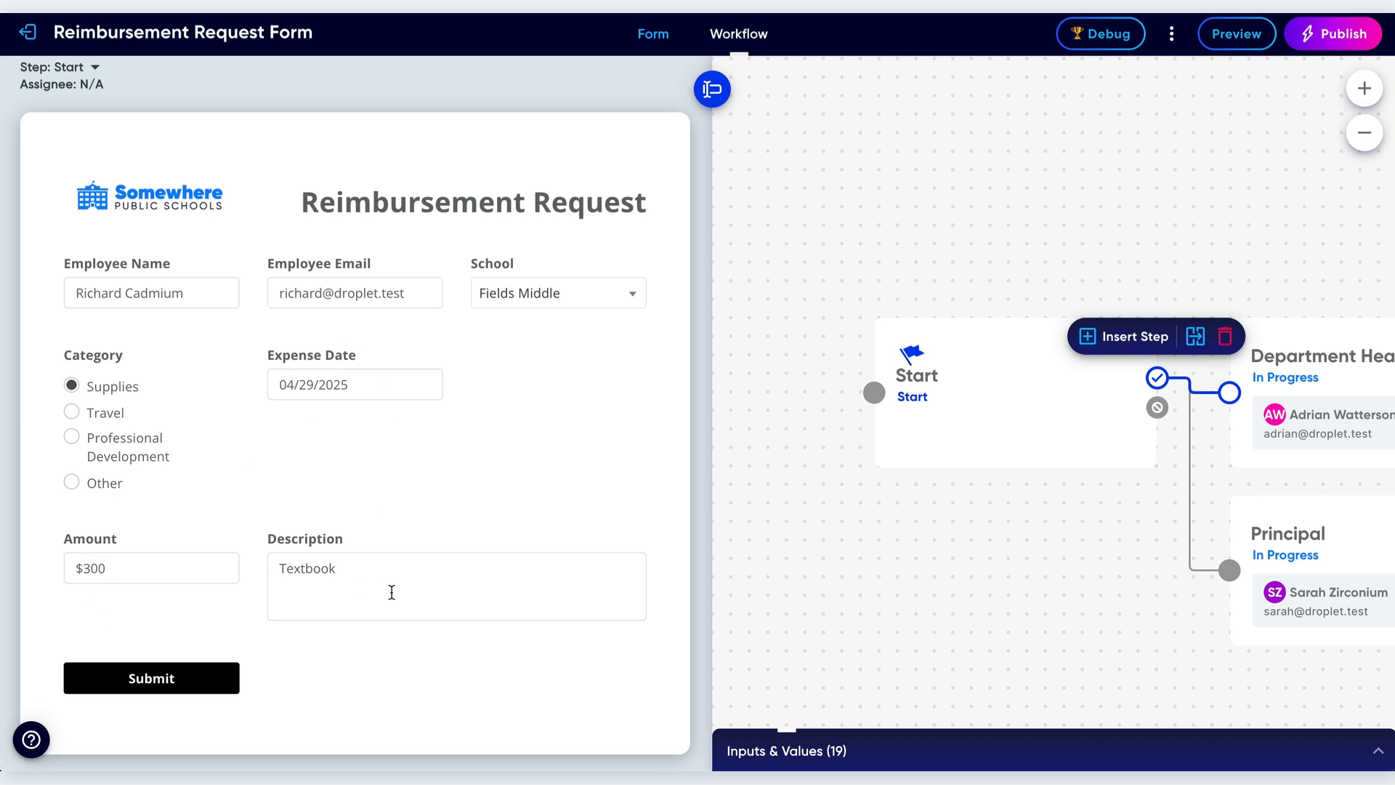
{"action": "left_click", "coordinate": [155, 680]}
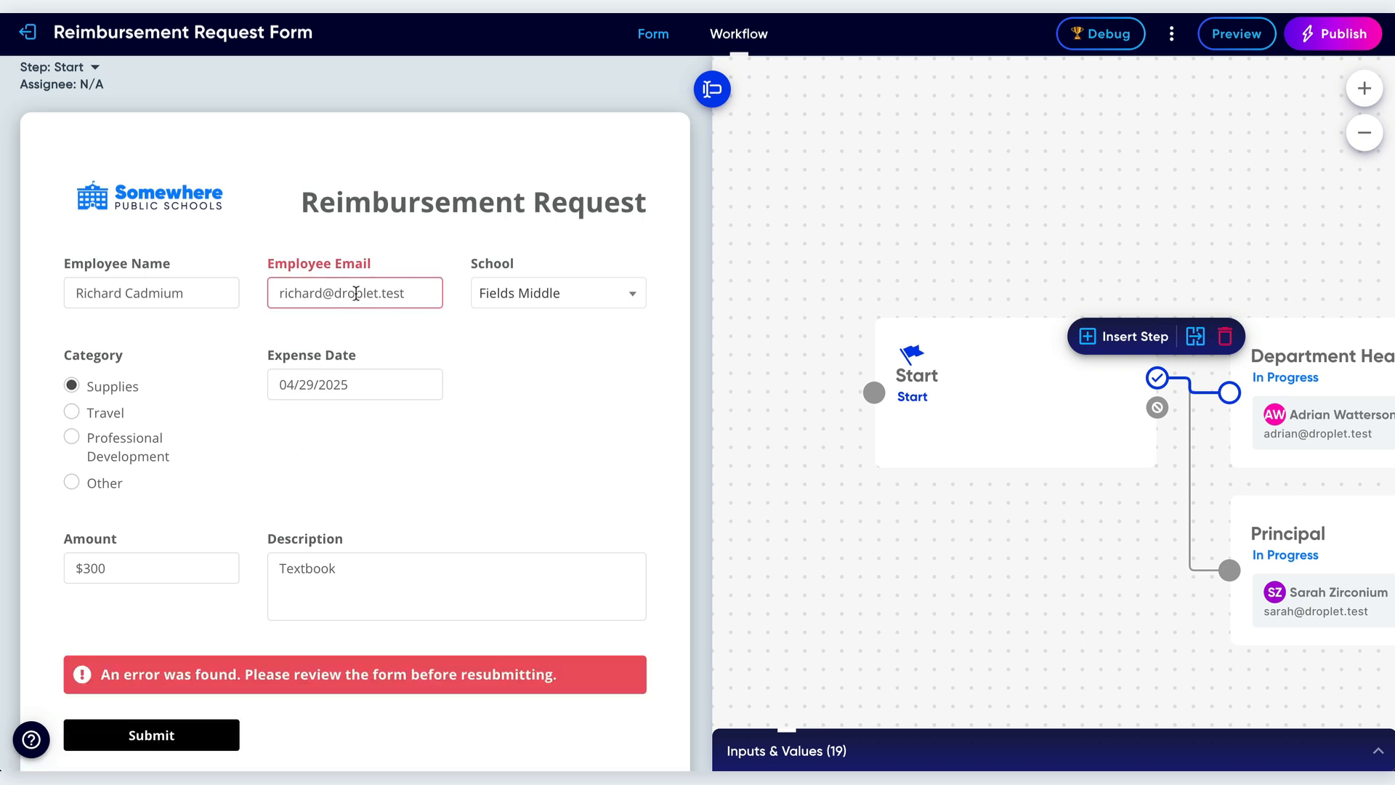
Change the employee email's domain ending to io and submit the request.
{"action": "left_click_drag", "start_coordinate": [382, 293], "coordinate": [427, 292]}
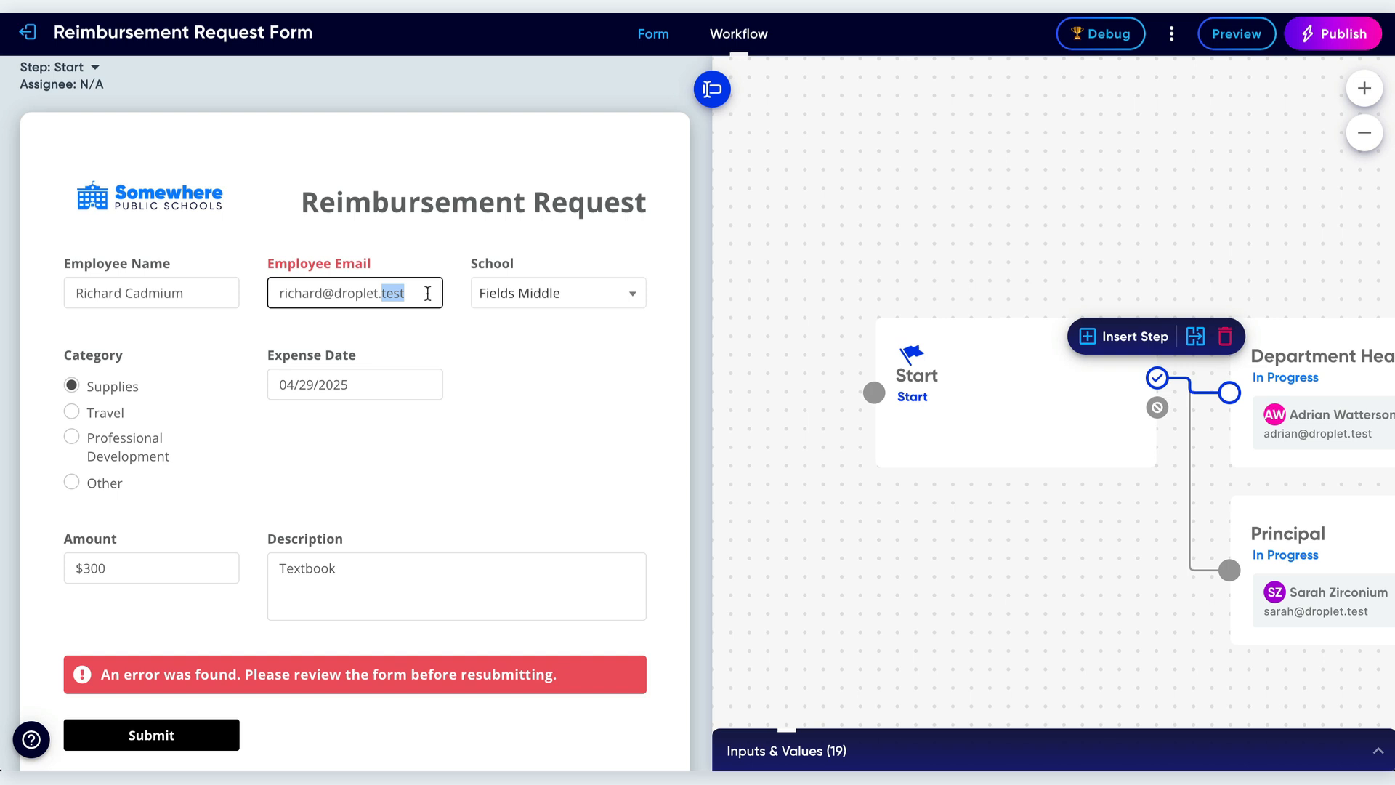
{"action": "type", "text": "io"}
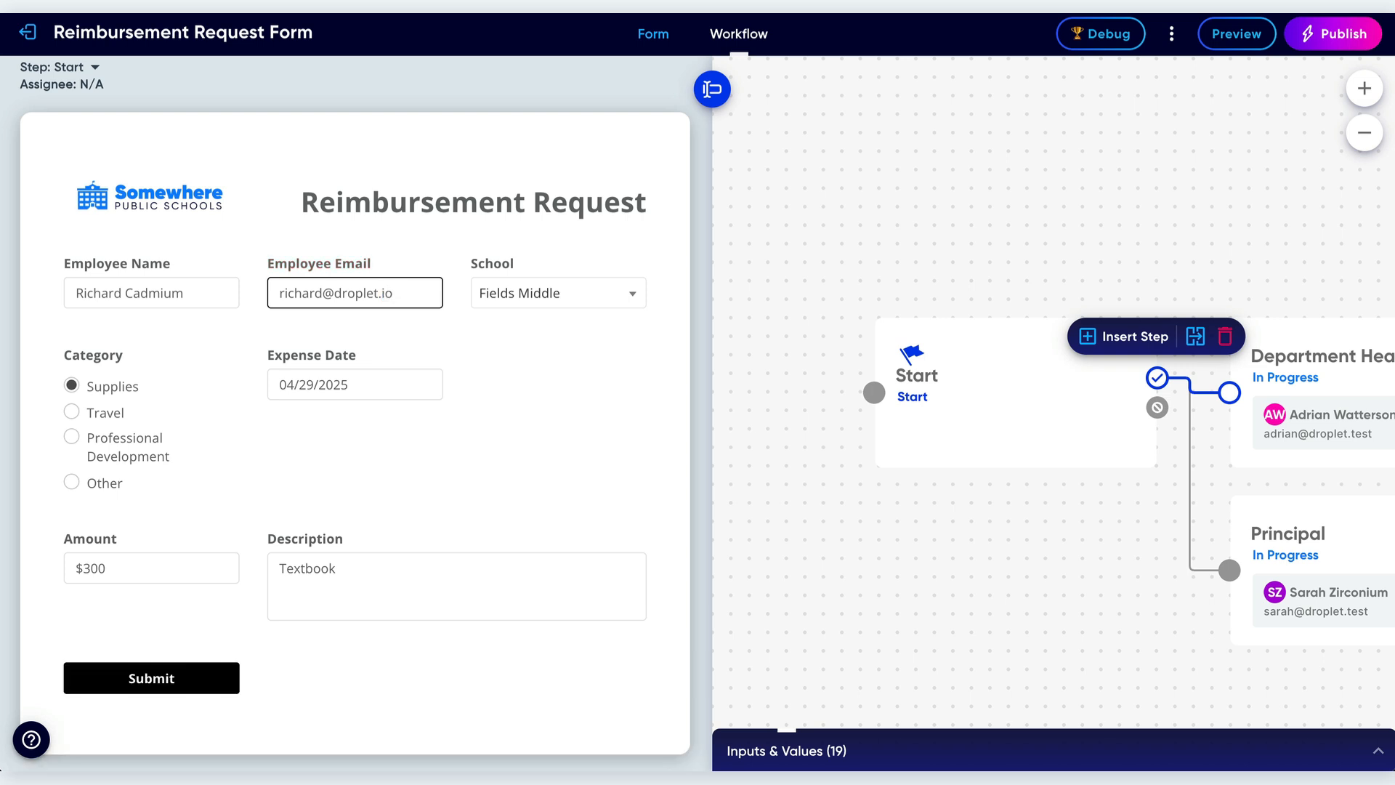
{"action": "left_click", "coordinate": [175, 679]}
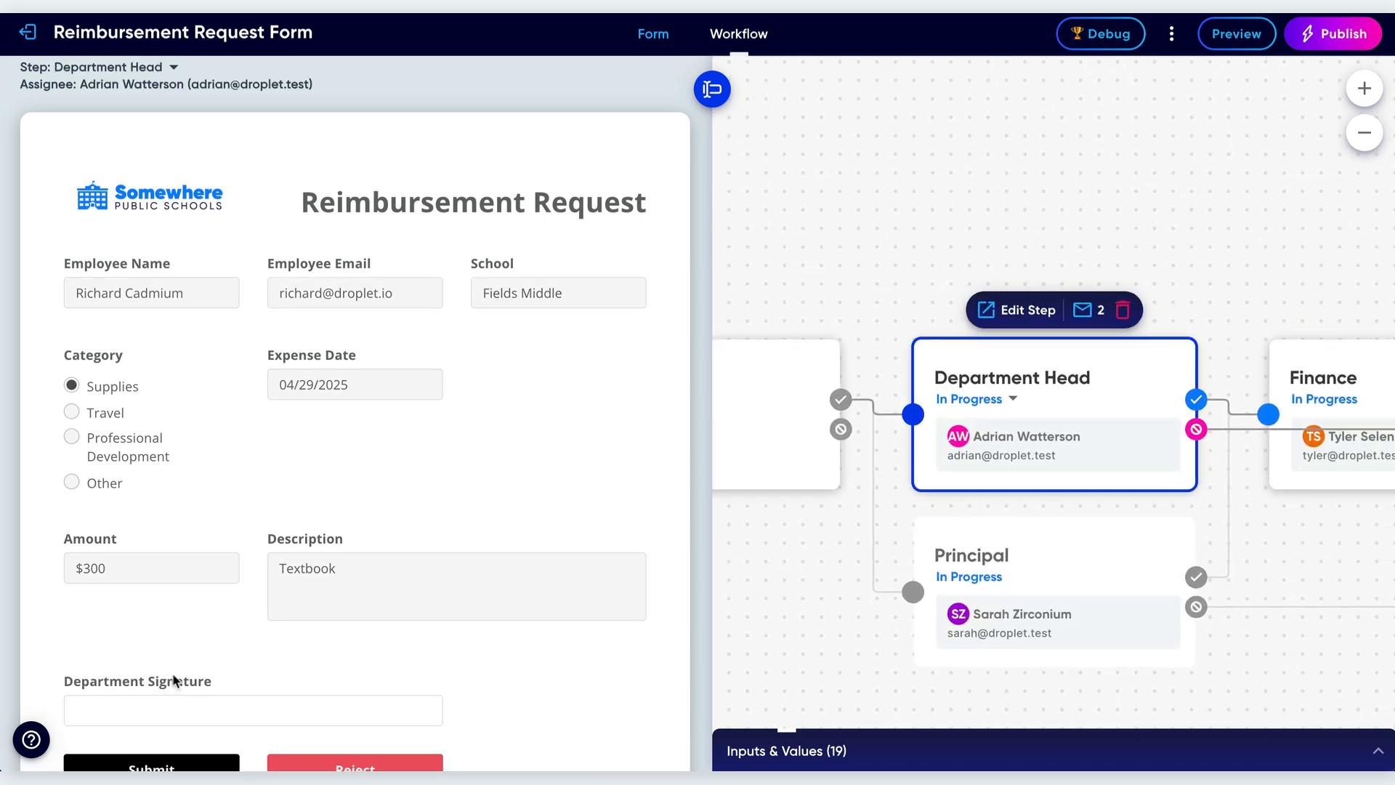
Sign the Department Signature with the department head's full name, adopt it, and submit the approval.
{"action": "scroll", "coordinate": [174, 443], "scroll_direction": "up", "scroll_amount": 2}
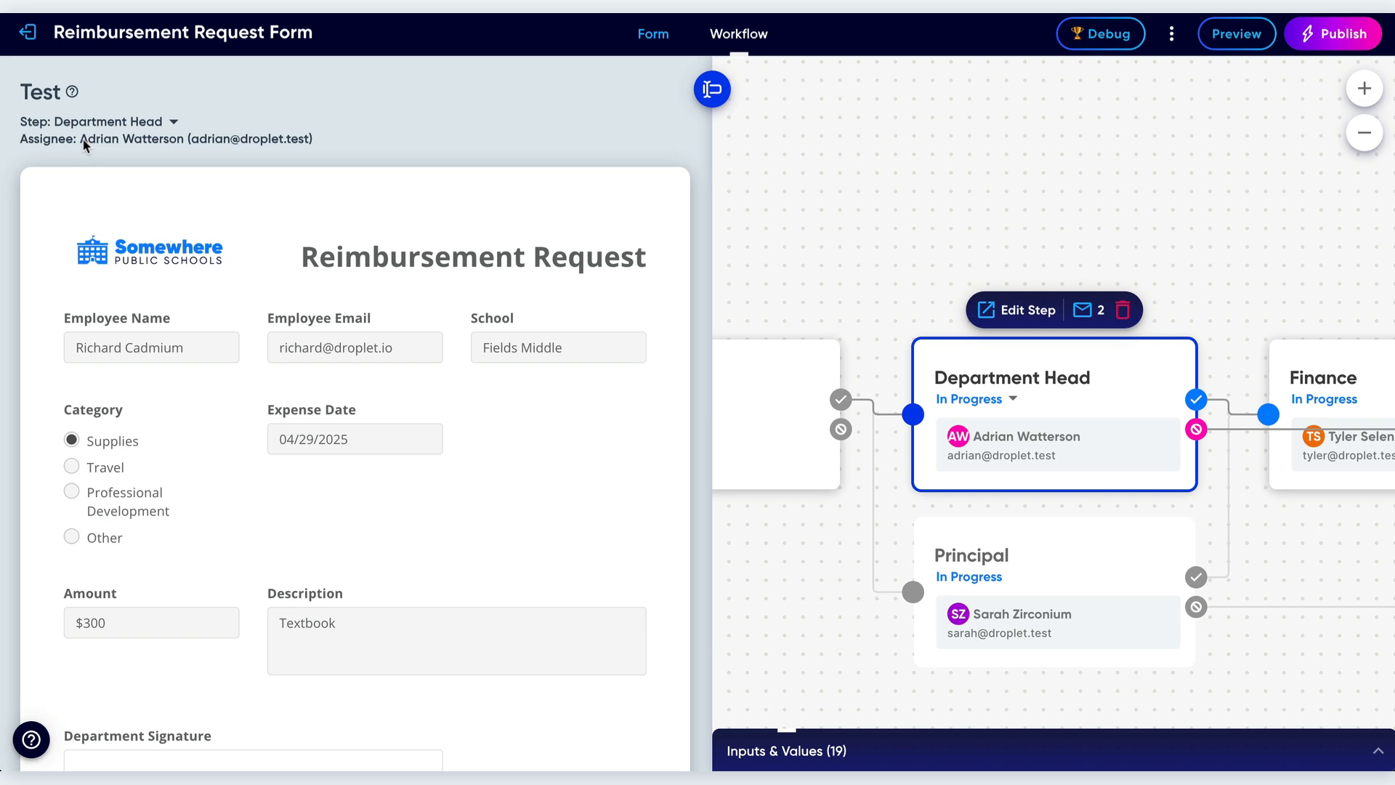
{"action": "scroll", "coordinate": [207, 380], "scroll_direction": "down", "scroll_amount": 2}
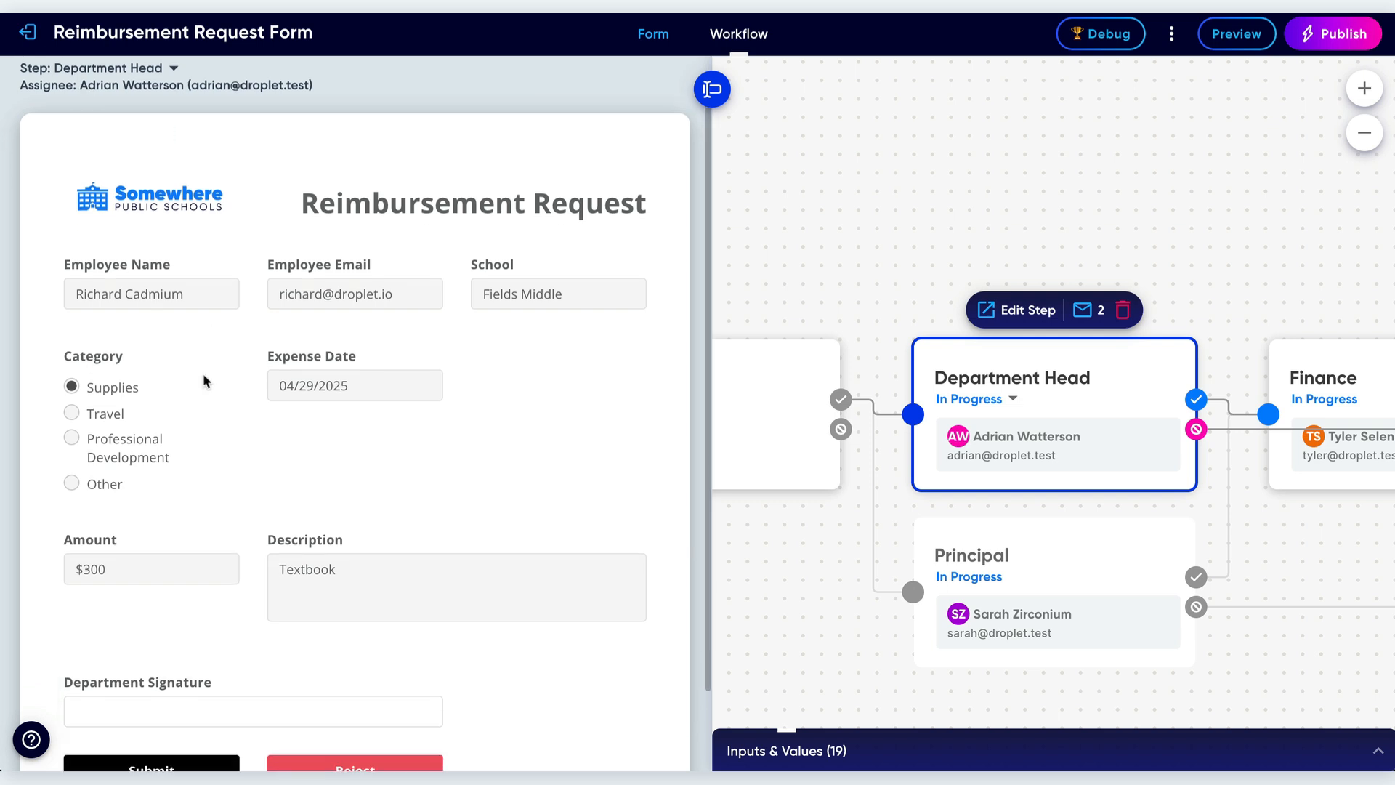
{"action": "scroll", "coordinate": [204, 377], "scroll_direction": "down", "scroll_amount": 2}
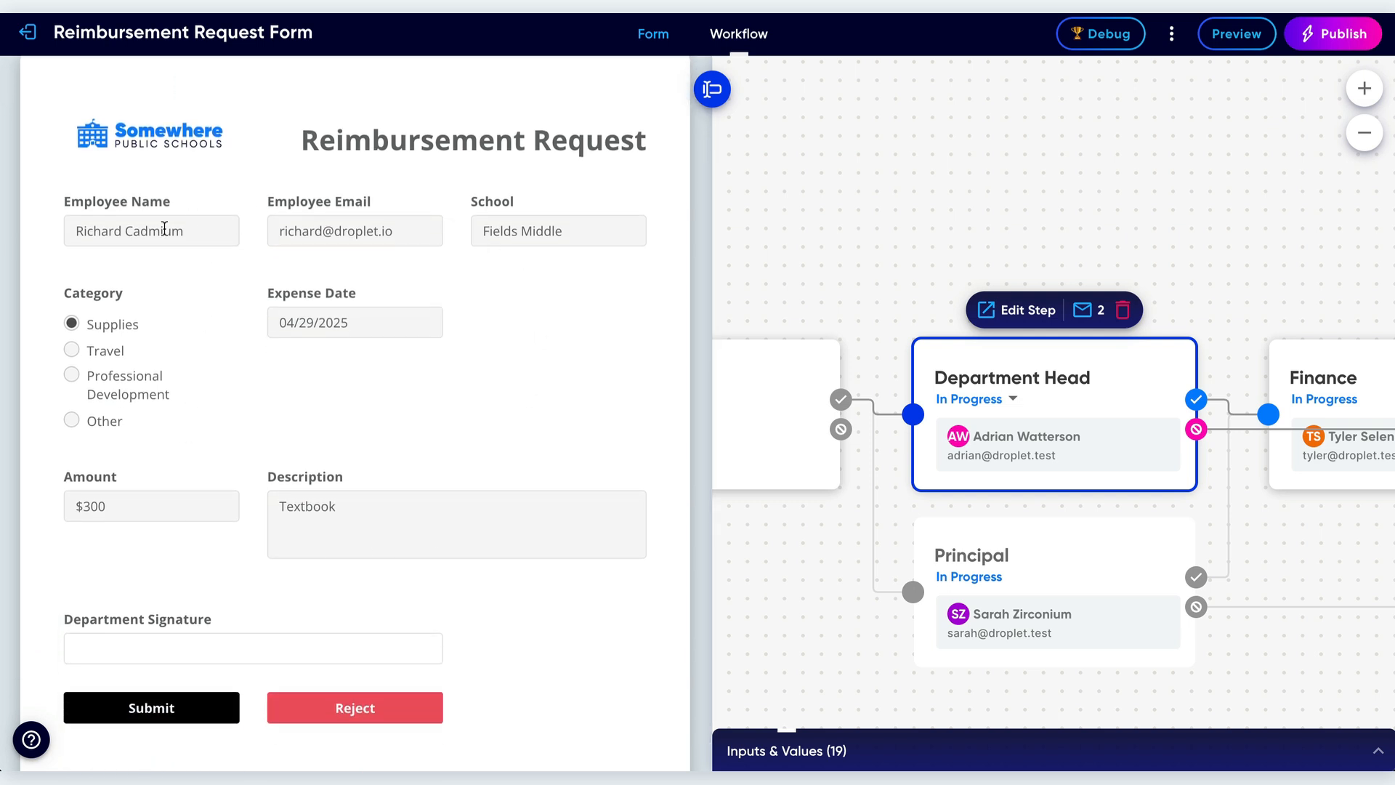
{"action": "scroll", "coordinate": [221, 570], "scroll_direction": "down", "scroll_amount": 1}
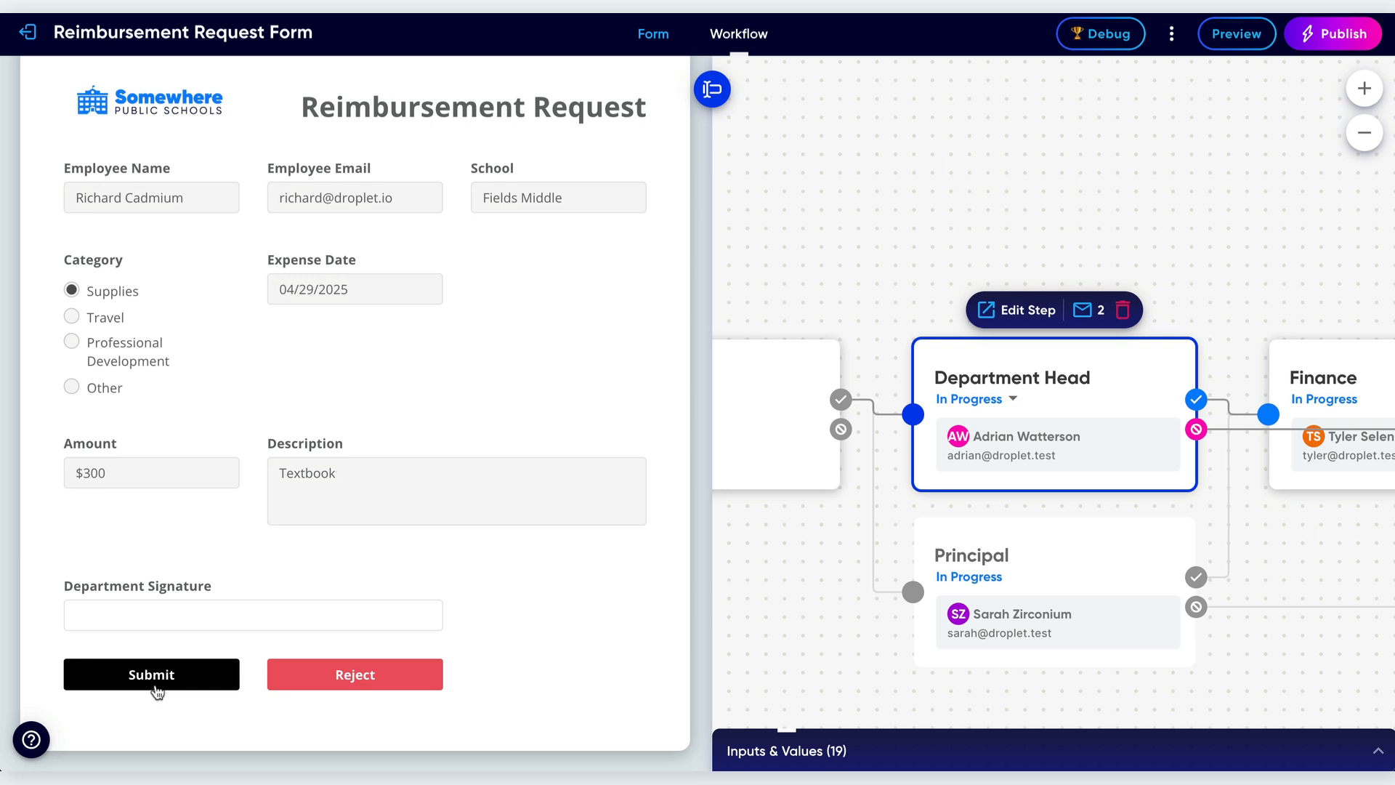
{"action": "left_click", "coordinate": [212, 623]}
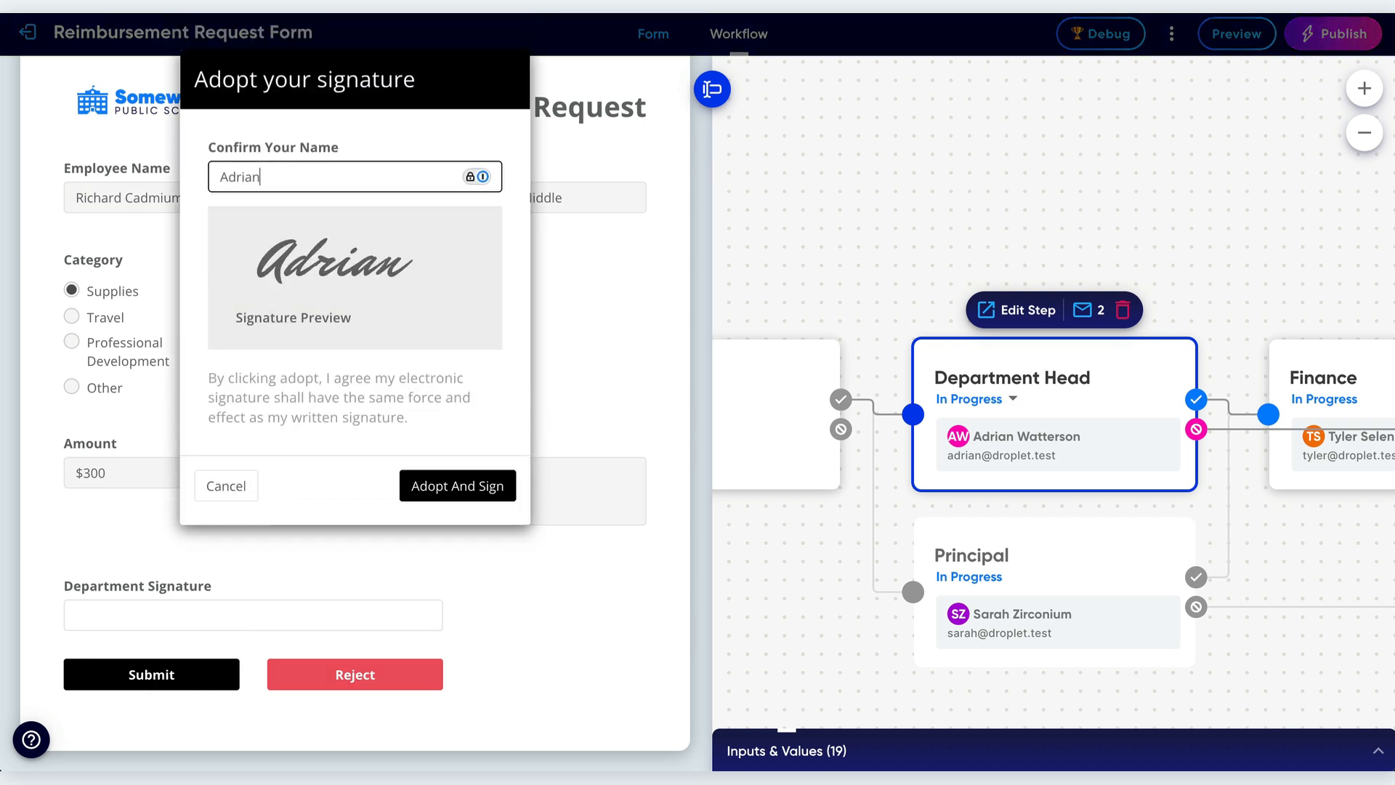
{"action": "left_click", "coordinate": [468, 492]}
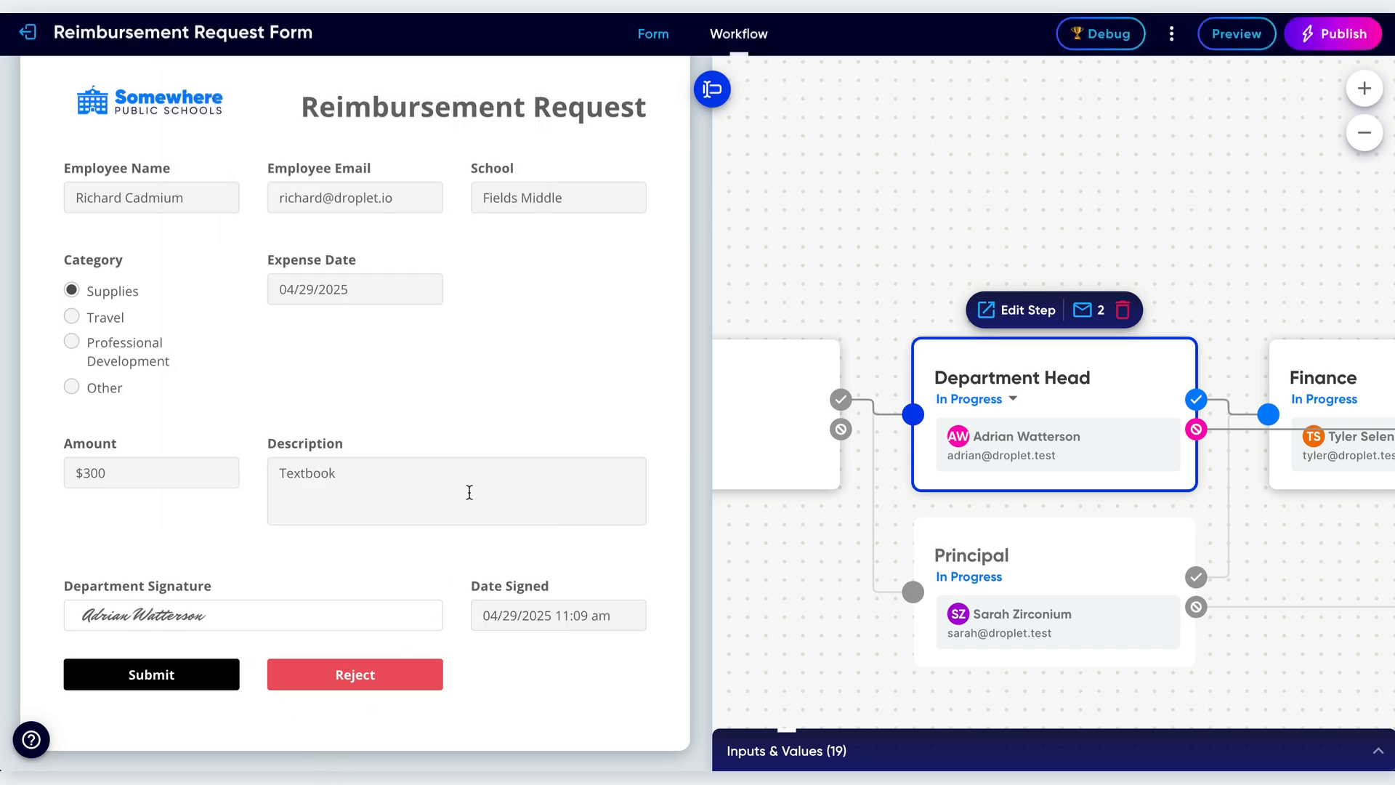
{"action": "left_click", "coordinate": [142, 679]}
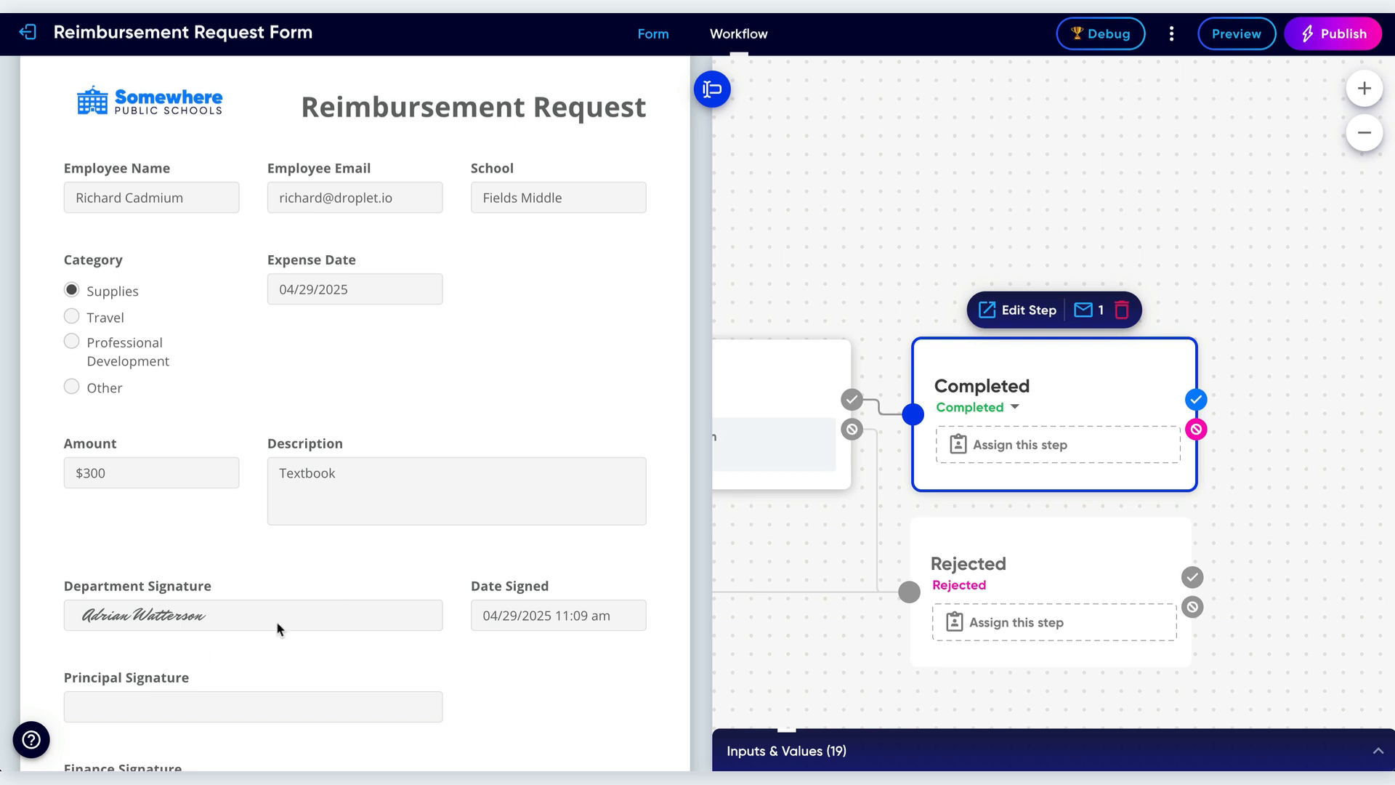
Return the test to the Start step of the workflow.
{"action": "scroll", "coordinate": [359, 586], "scroll_direction": "down", "scroll_amount": 1}
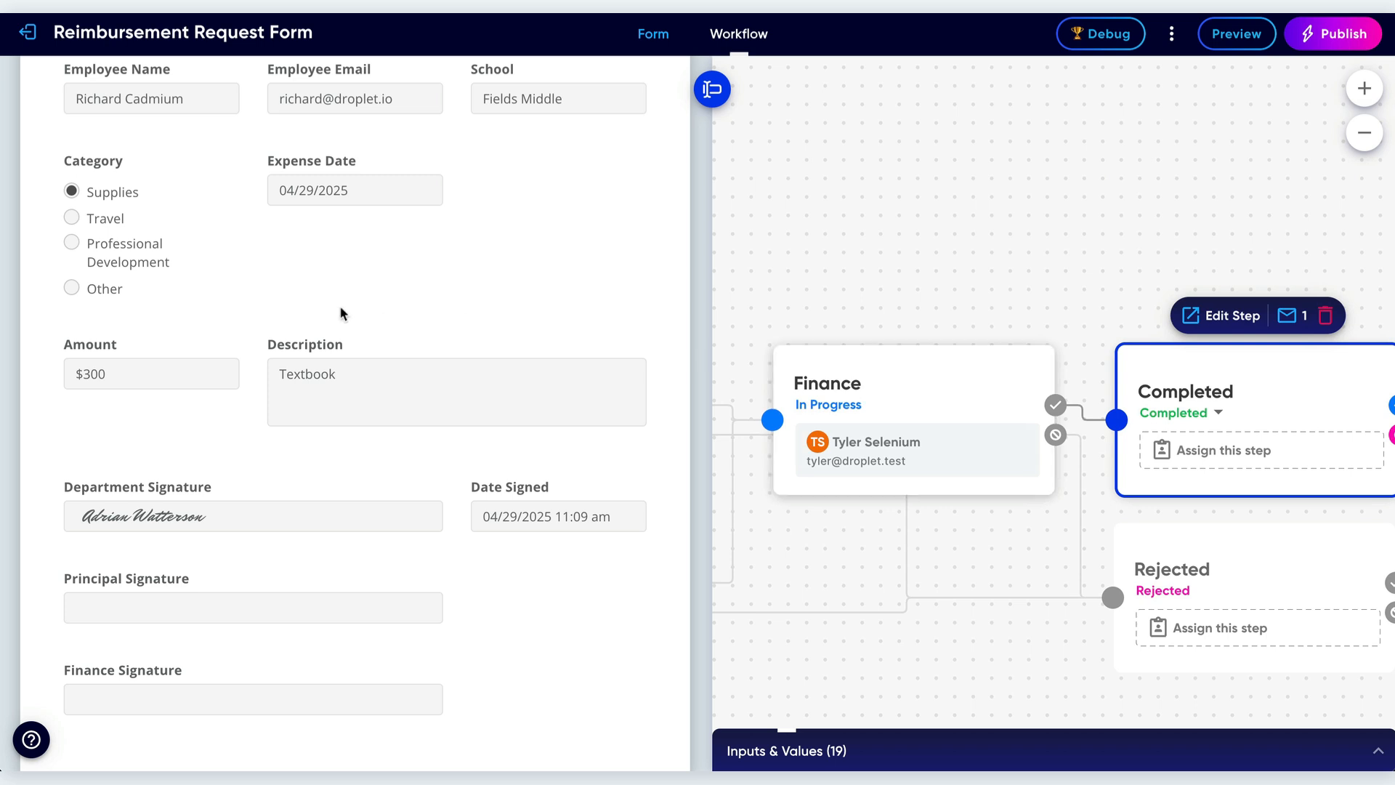
{"action": "scroll", "coordinate": [479, 349], "scroll_direction": "down", "scroll_amount": 1}
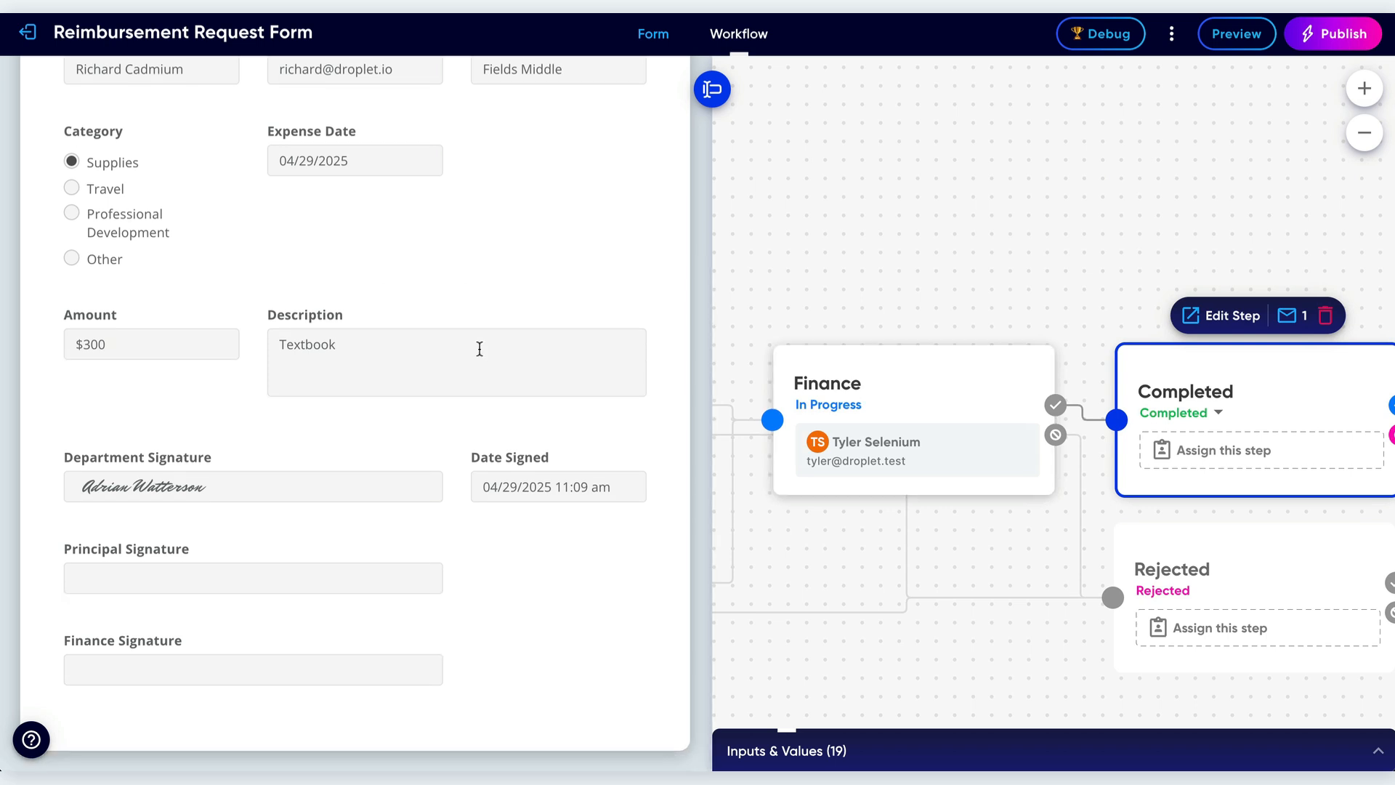
{"action": "scroll", "coordinate": [953, 359], "scroll_direction": "left", "scroll_amount": 10}
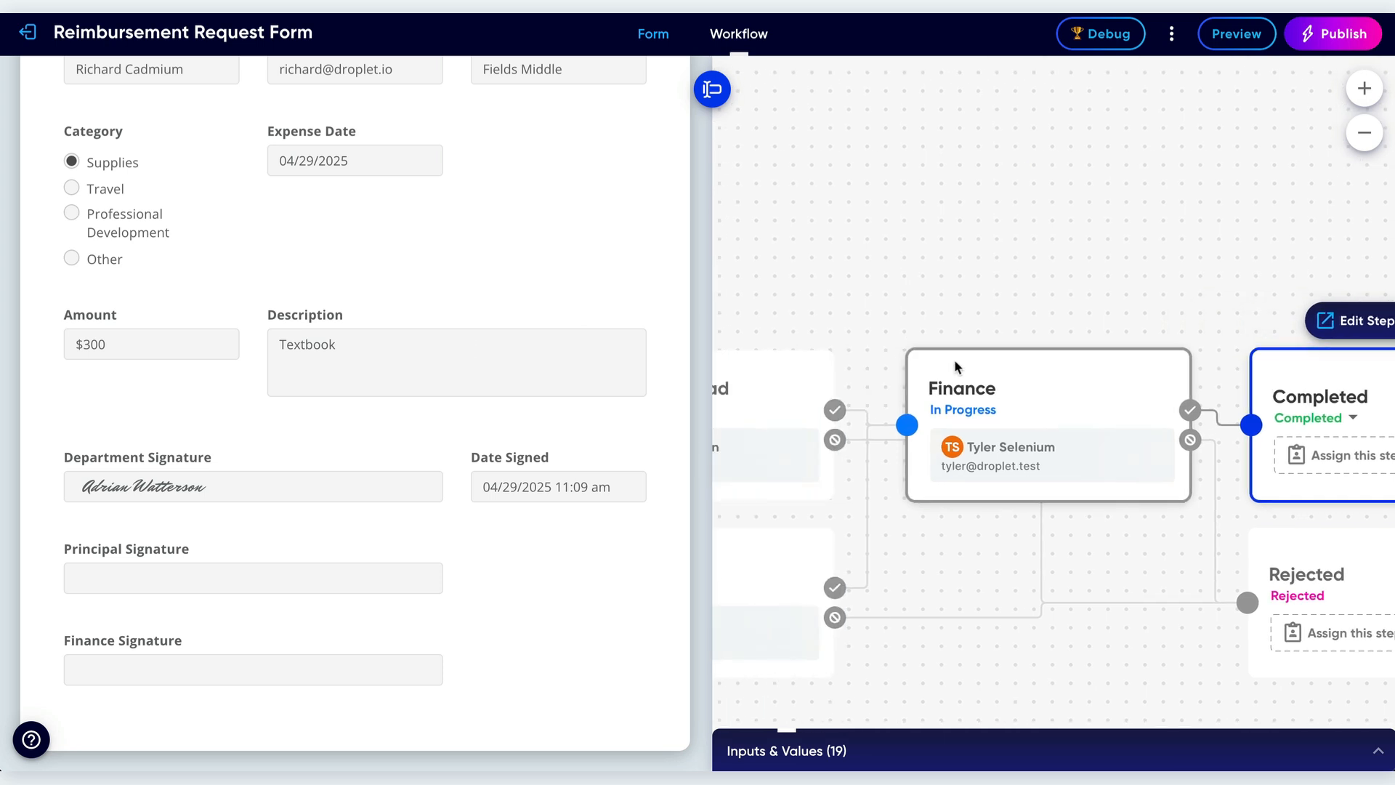
{"action": "left_click", "coordinate": [953, 359]}
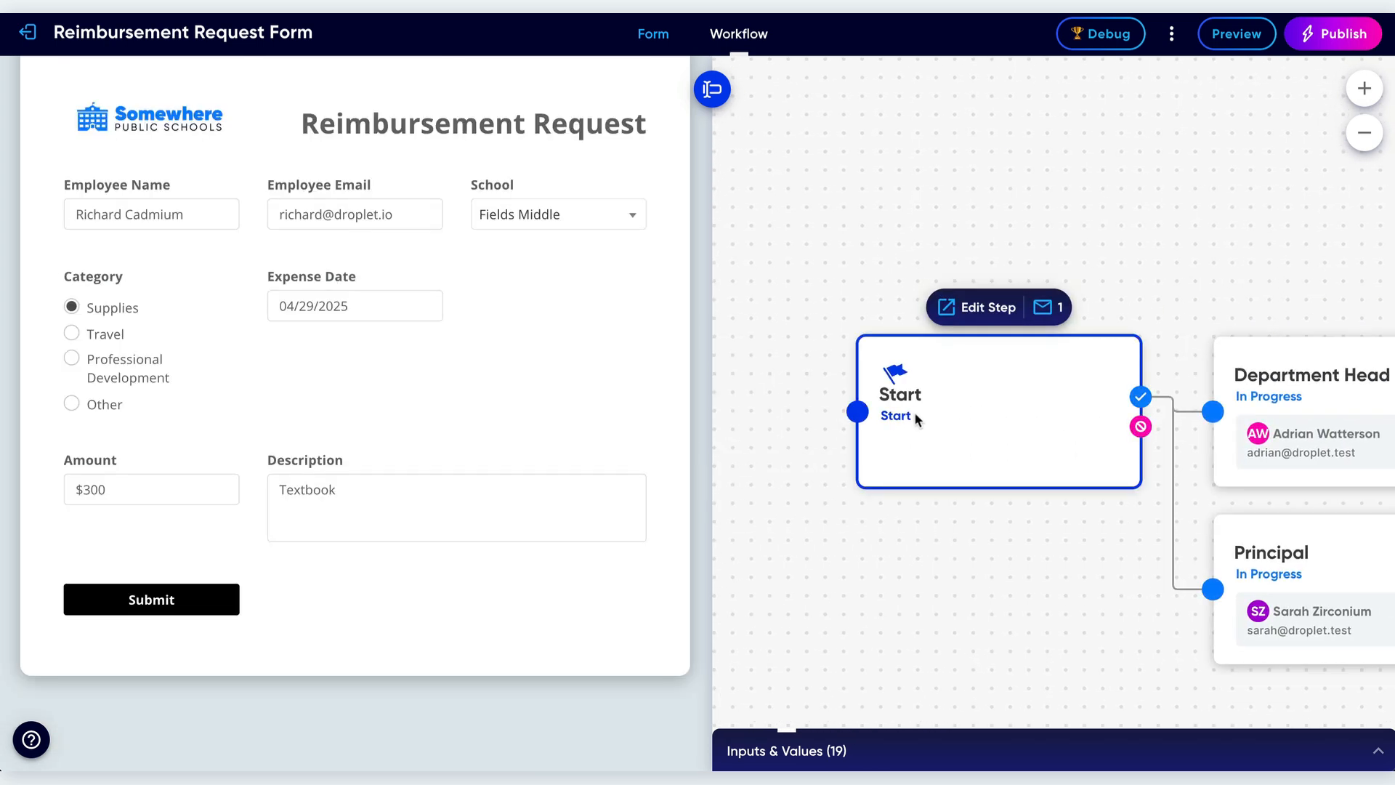
Switch the category to Travel and set the description to State Education Department Training.
{"action": "left_click", "coordinate": [99, 338]}
{"action": "left_click", "coordinate": [101, 492]}
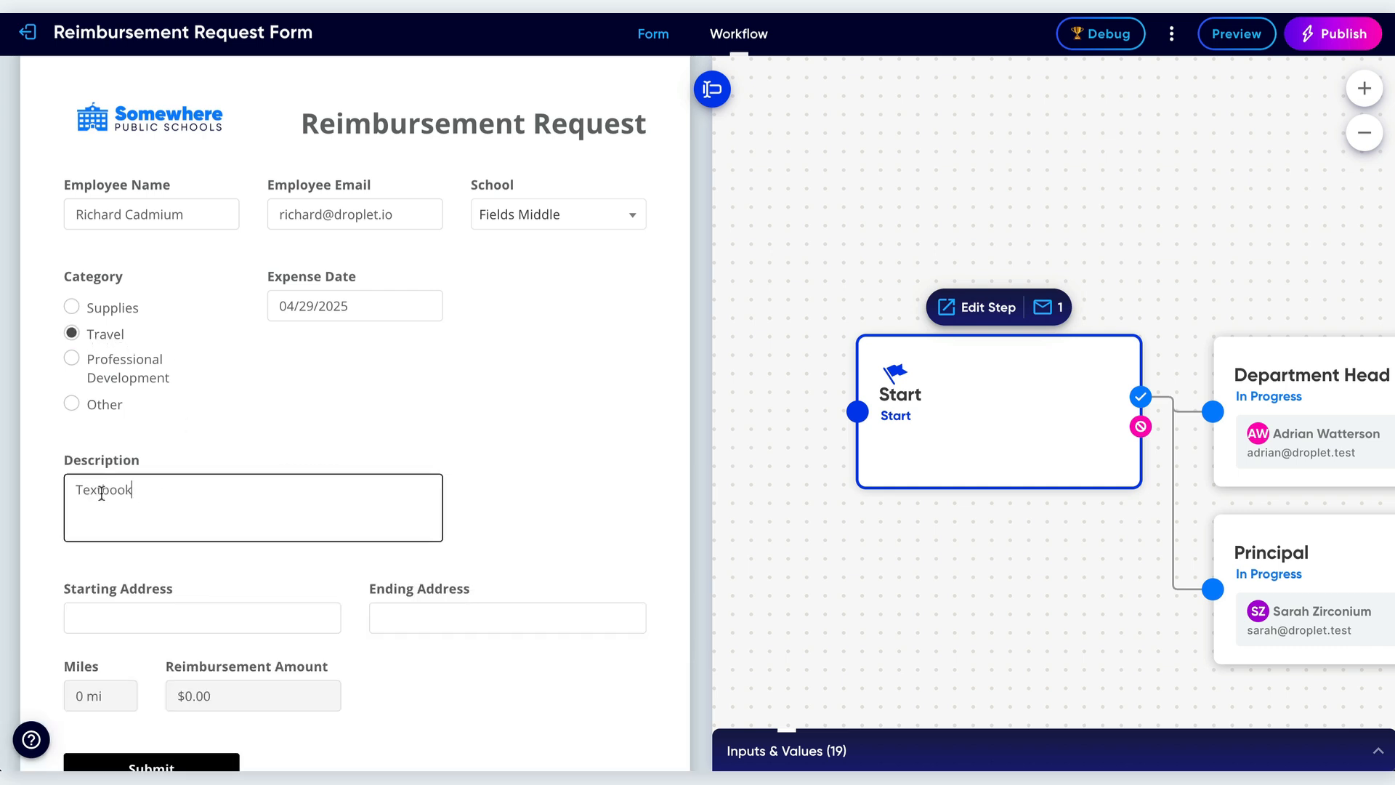
{"action": "left_click_drag", "start_coordinate": [134, 492], "coordinate": [42, 500]}
{"action": "type", "text": "State Education Department Training"}
Enter the starting street address and Albany NY, USA as ending address, picking each from the suggestions.
{"action": "key", "text": "Tab"}
{"action": "type", "text": "123 main stree"}
{"action": "left_click", "coordinate": [211, 657]}
{"action": "left_click", "coordinate": [440, 618]}
{"action": "type", "text": "Albany"}
{"action": "left_click", "coordinate": [439, 652]}
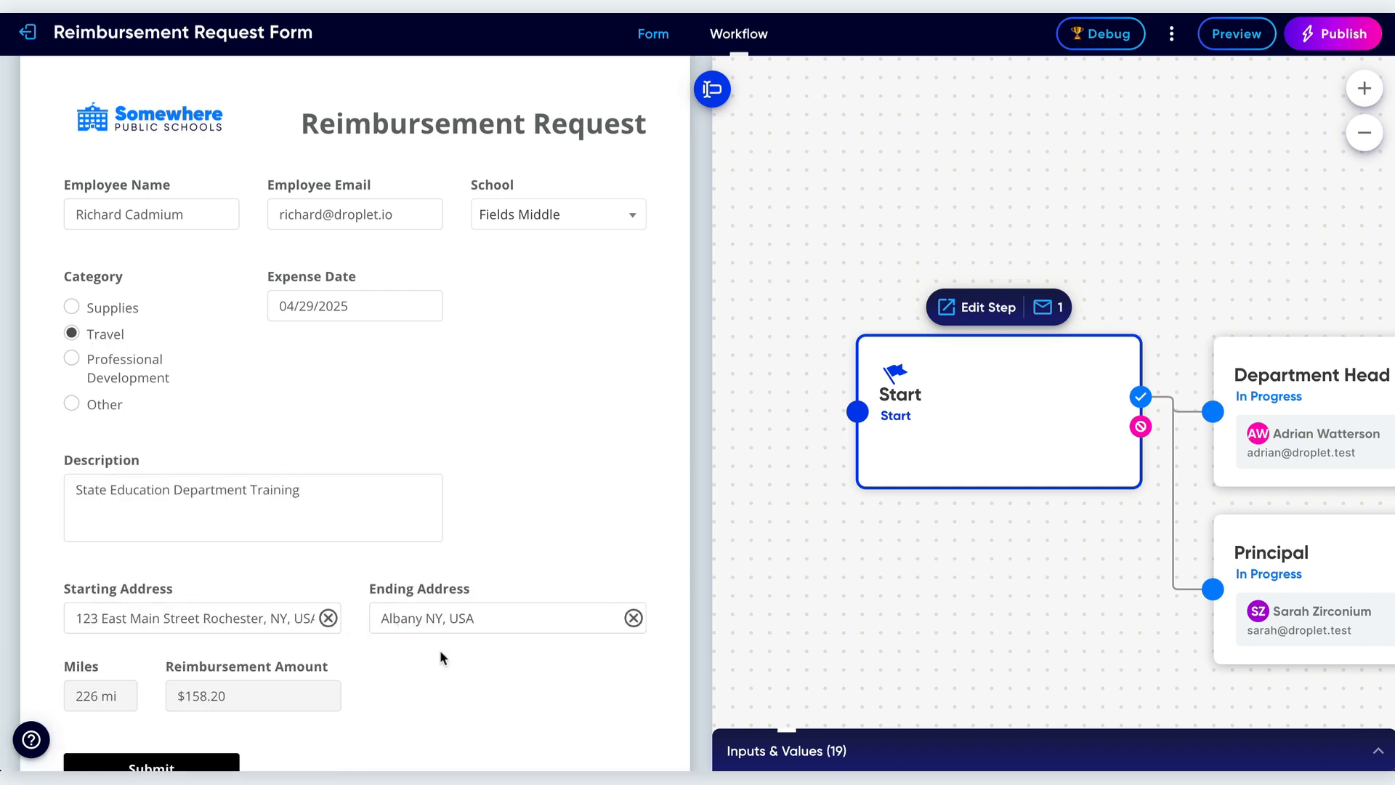
Submit the travel reimbursement request.
{"action": "scroll", "coordinate": [440, 651], "scroll_direction": "down", "scroll_amount": 1}
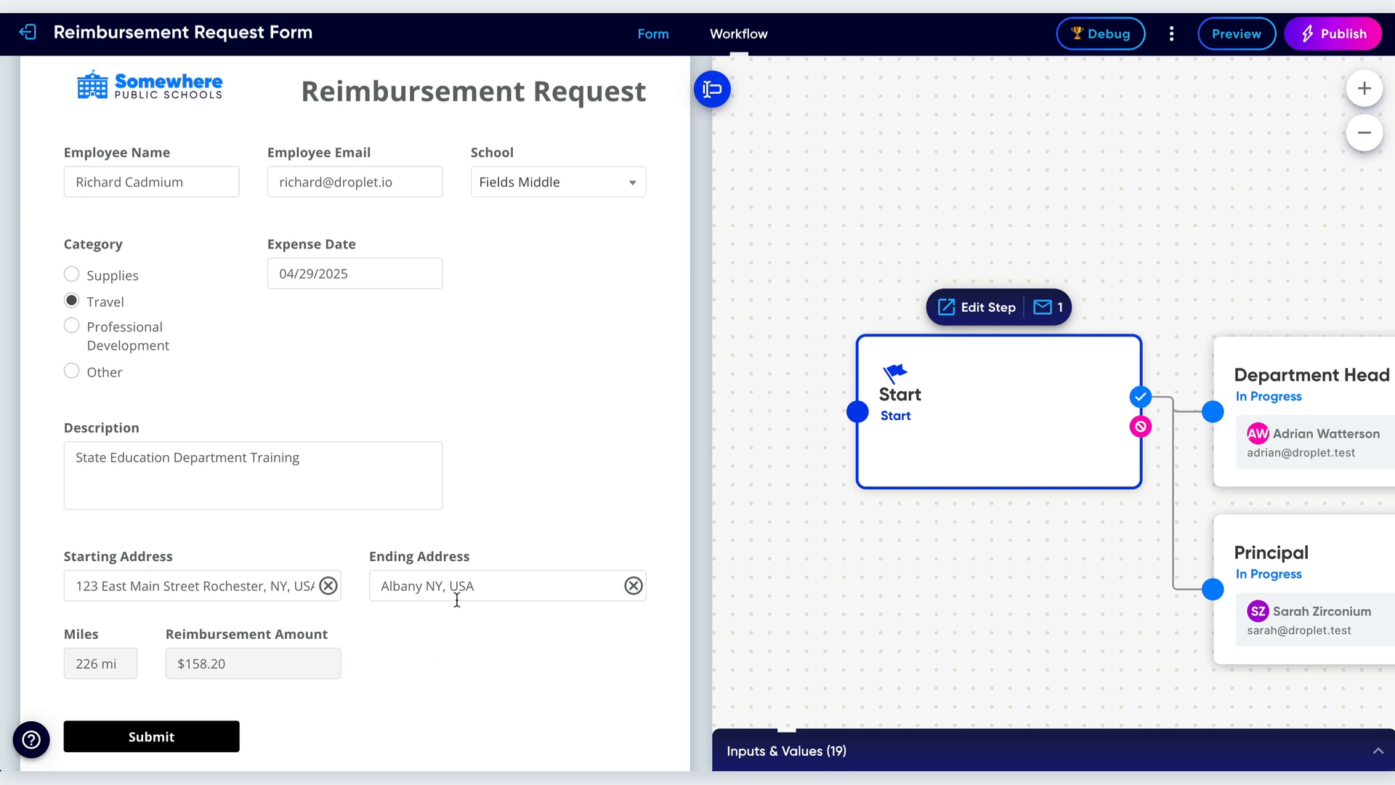
{"action": "scroll", "coordinate": [454, 658], "scroll_direction": "down", "scroll_amount": 2}
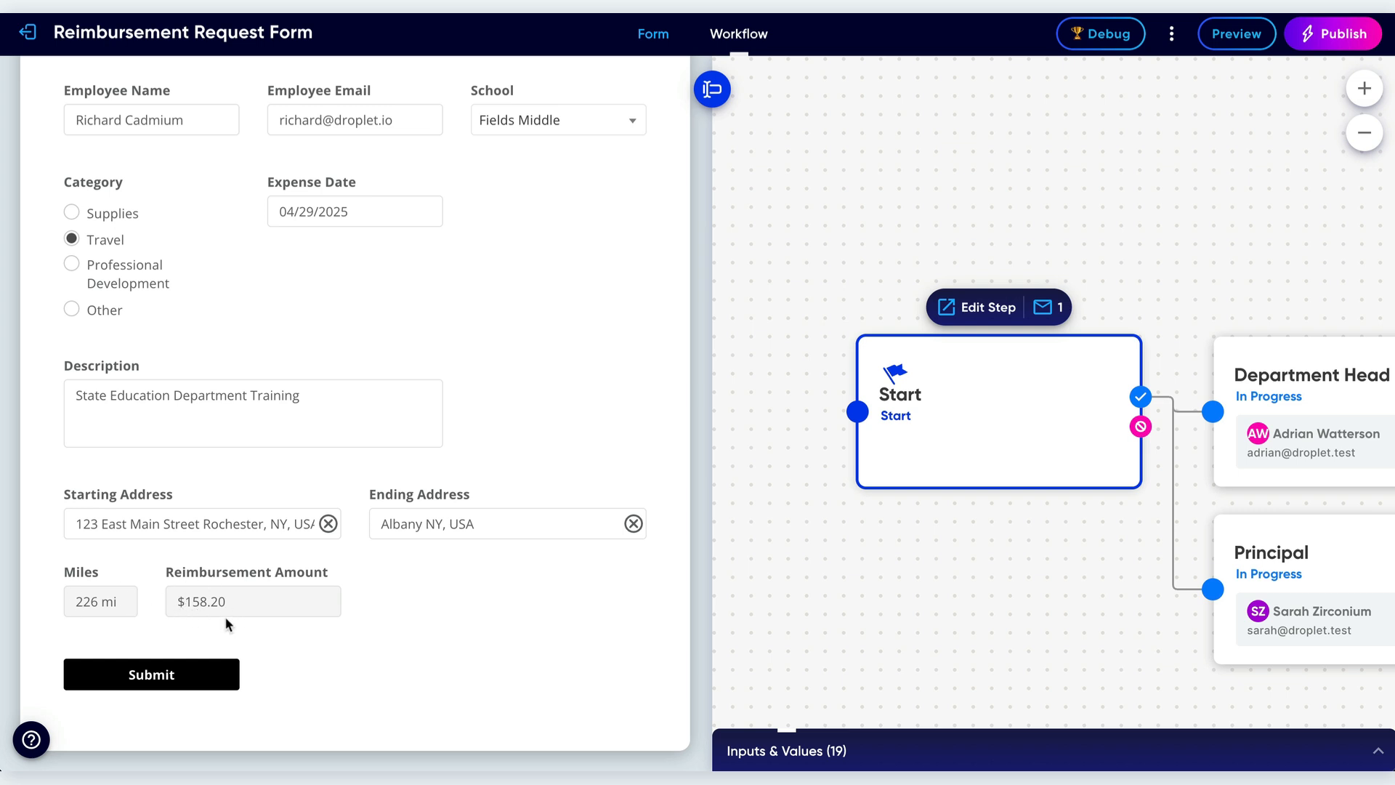
{"action": "left_click", "coordinate": [172, 675]}
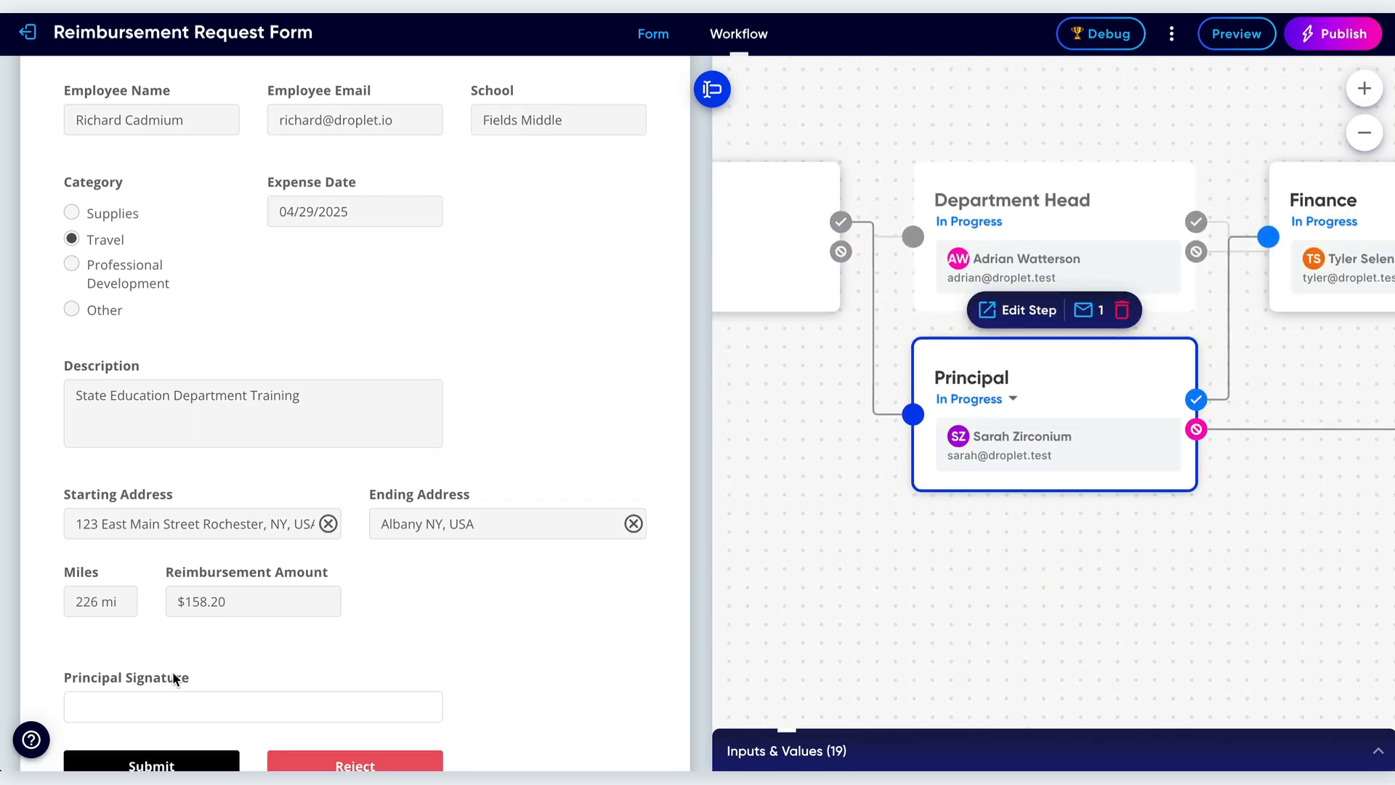
Sign the Principal Signature with the principal's first name, adopt it, and submit the approval.
{"action": "scroll", "coordinate": [424, 622], "scroll_direction": "down", "scroll_amount": 2}
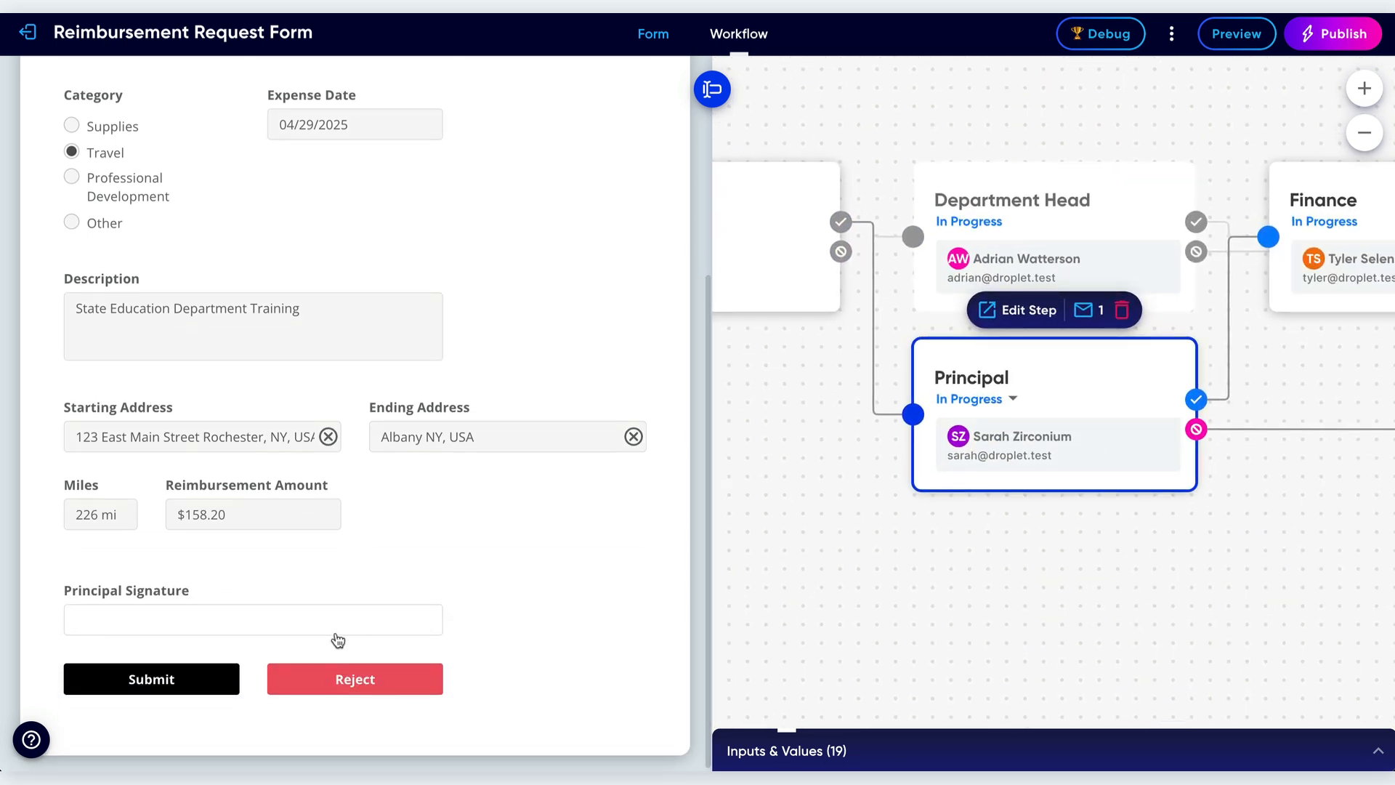
{"action": "left_click", "coordinate": [260, 627]}
{"action": "type", "text": "Sarah"}
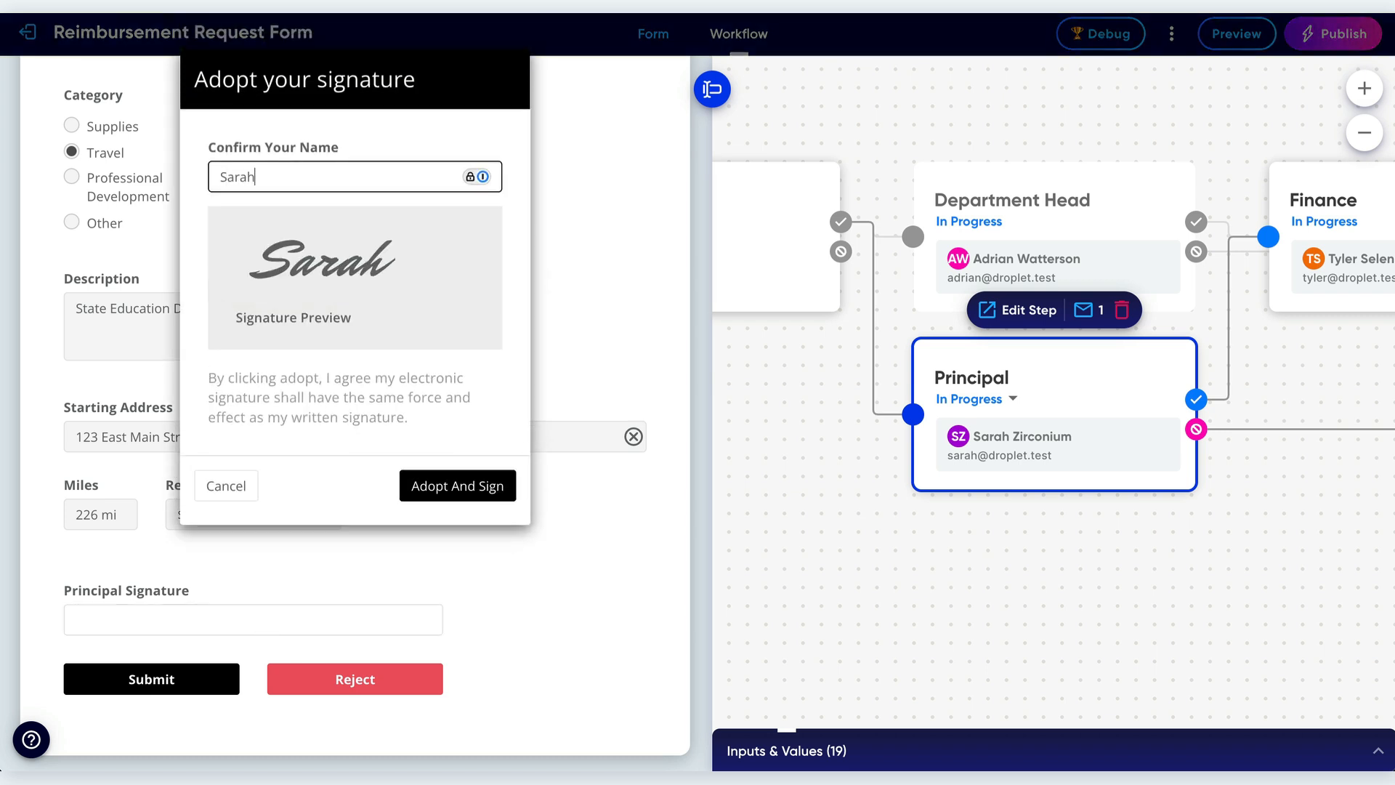
{"action": "left_click", "coordinate": [476, 486]}
{"action": "left_click", "coordinate": [184, 679]}
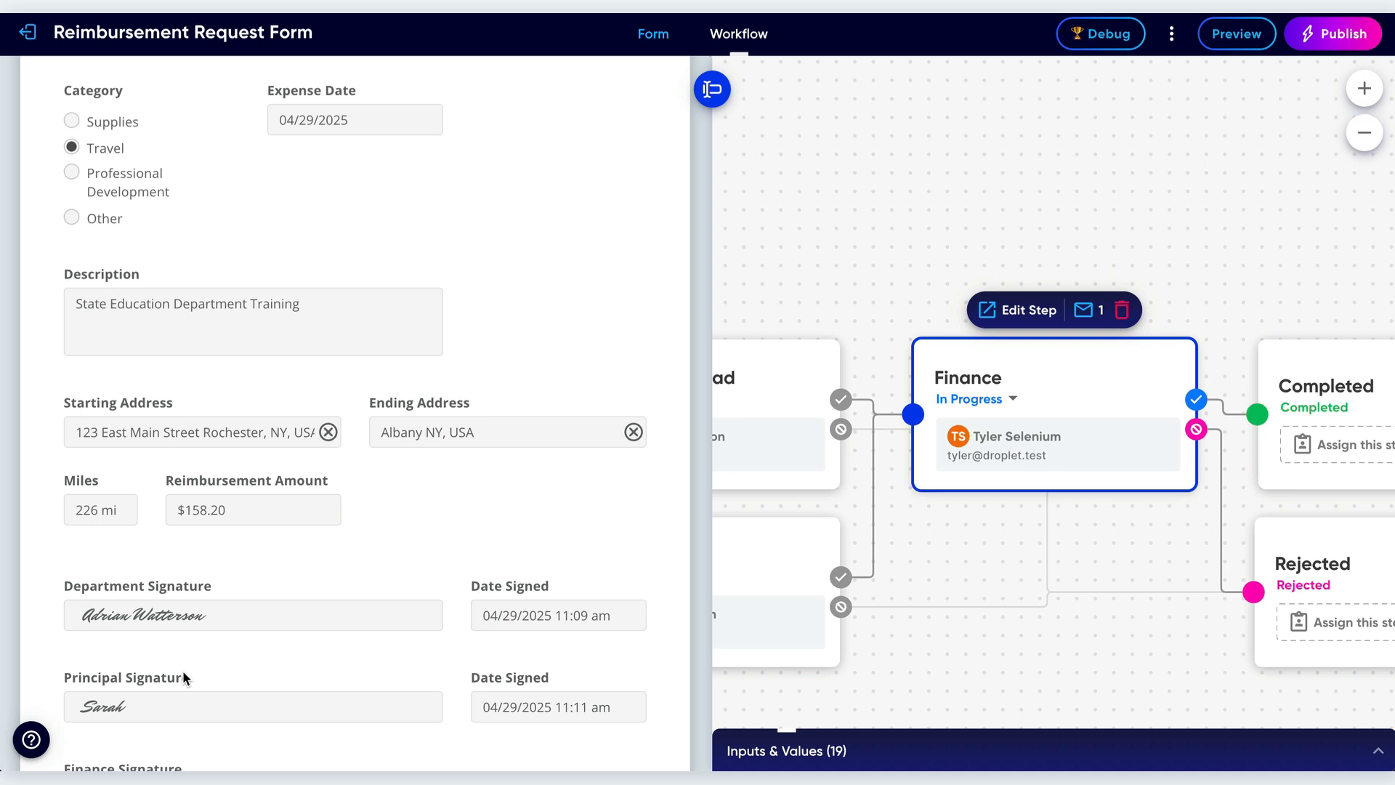
Sign the Finance Signature with the finance approver's first name, adopt it, and submit the approval.
{"action": "scroll", "coordinate": [182, 670], "scroll_direction": "down", "scroll_amount": 2}
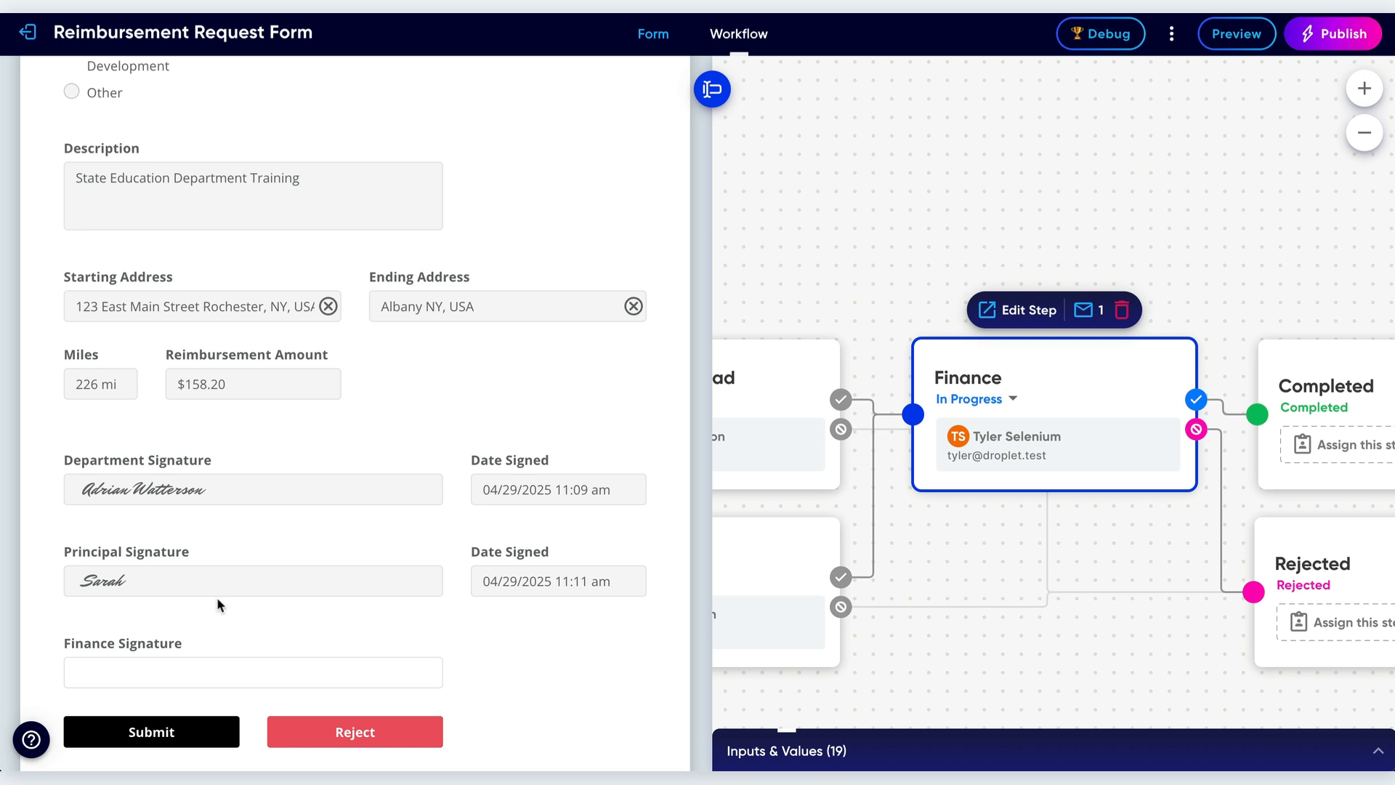
{"action": "left_click", "coordinate": [188, 681]}
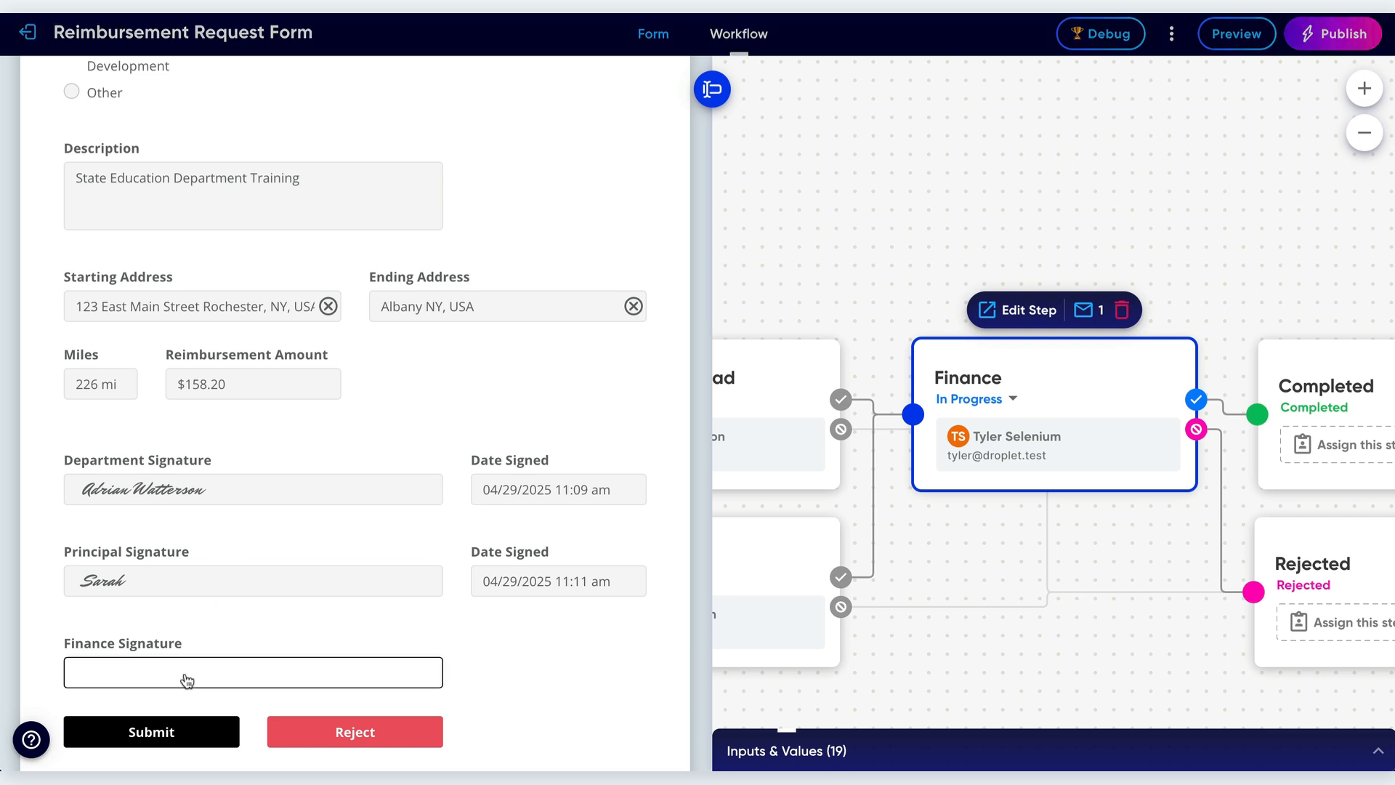
{"action": "type", "text": "Tyler"}
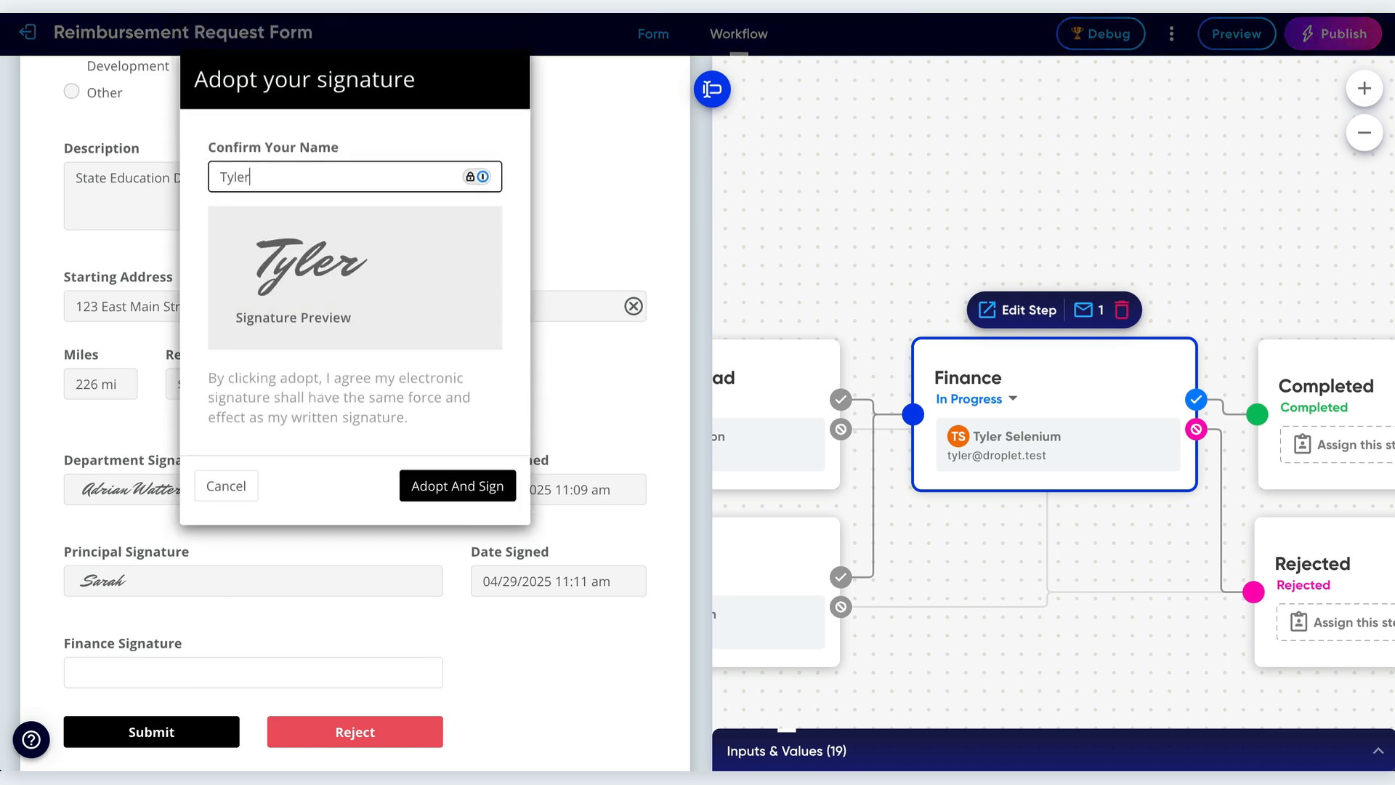
{"action": "left_click", "coordinate": [469, 494]}
{"action": "left_click", "coordinate": [198, 726]}
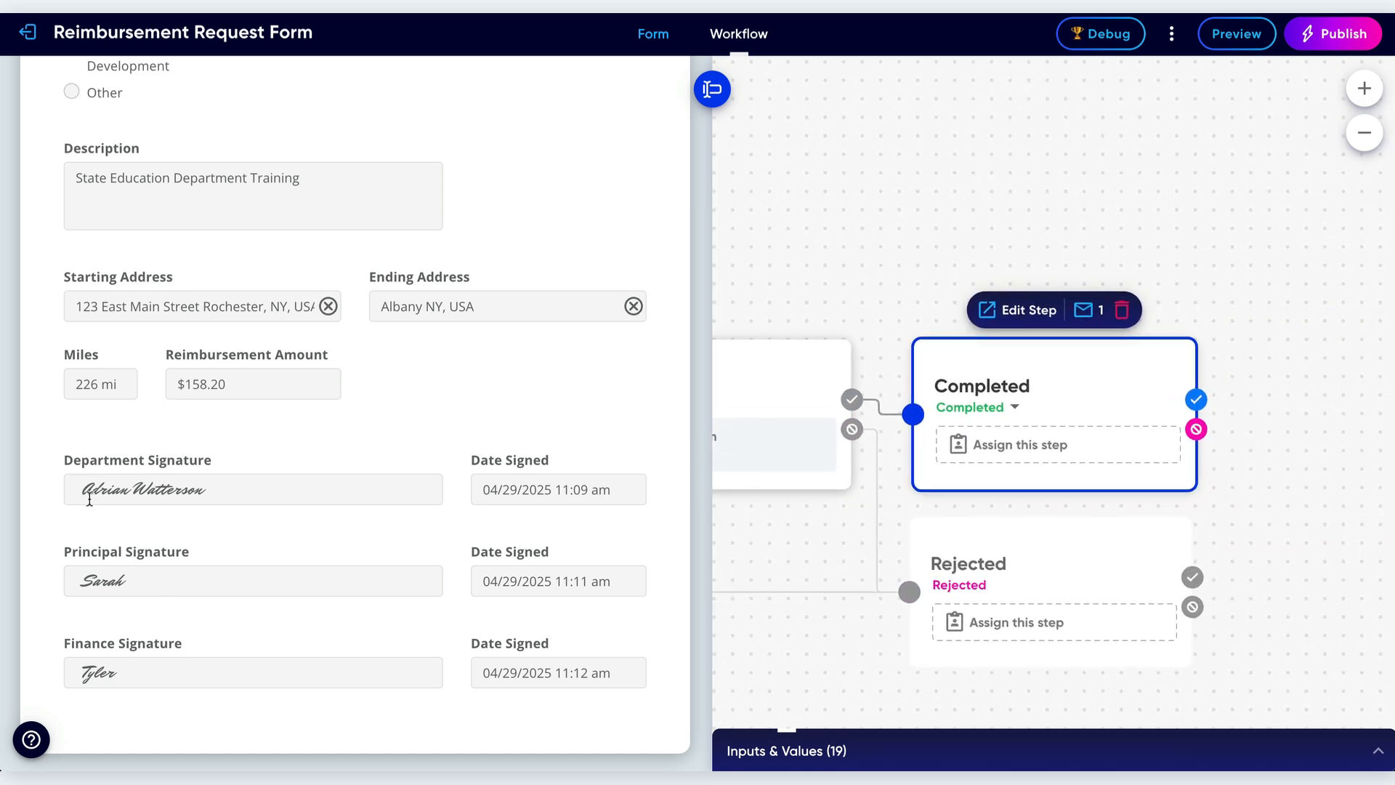
Inspect the completed signatures and the workflow back to the Start step.
{"action": "left_click_drag", "start_coordinate": [83, 492], "coordinate": [211, 496]}
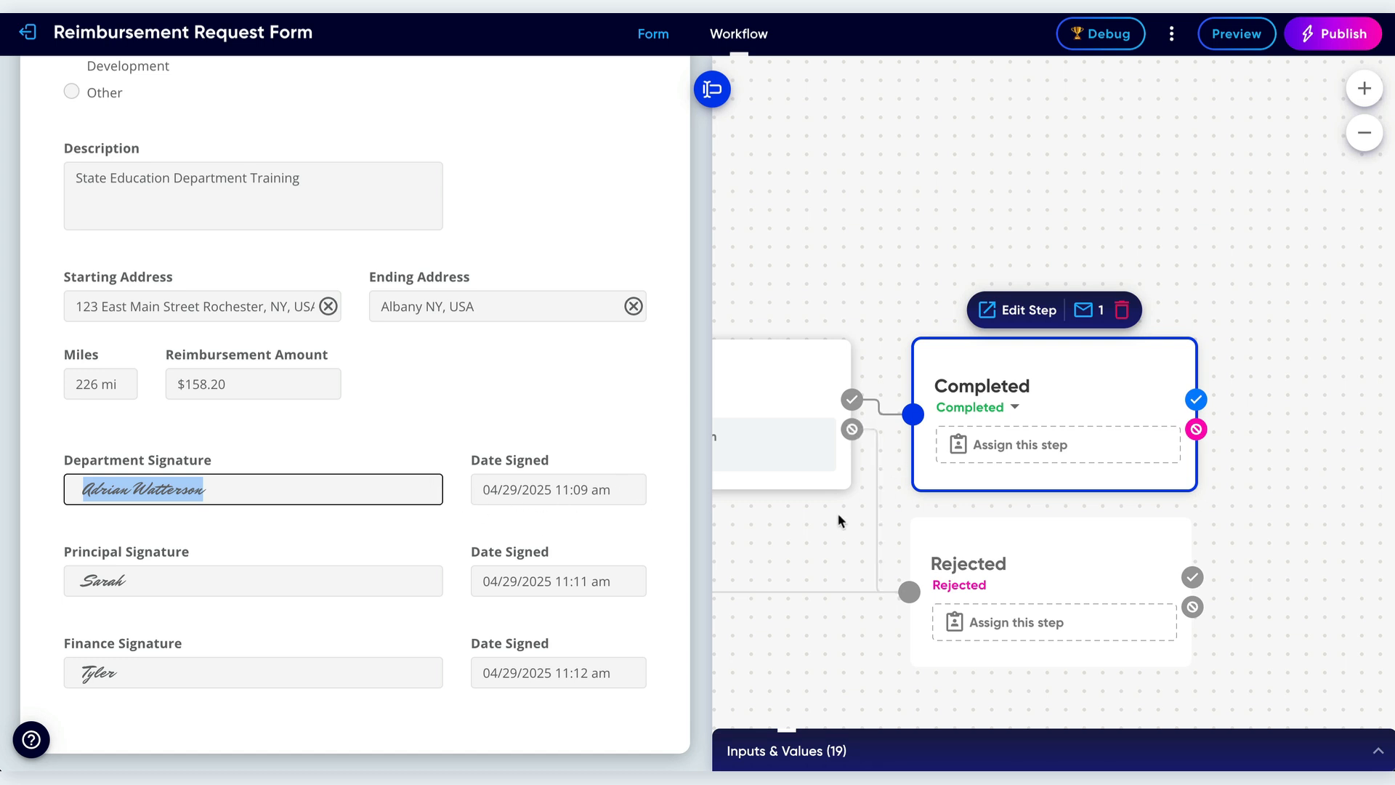
{"action": "scroll", "coordinate": [834, 518], "scroll_direction": "left", "scroll_amount": 1}
{"action": "scroll", "coordinate": [835, 518], "scroll_direction": "left", "scroll_amount": 10}
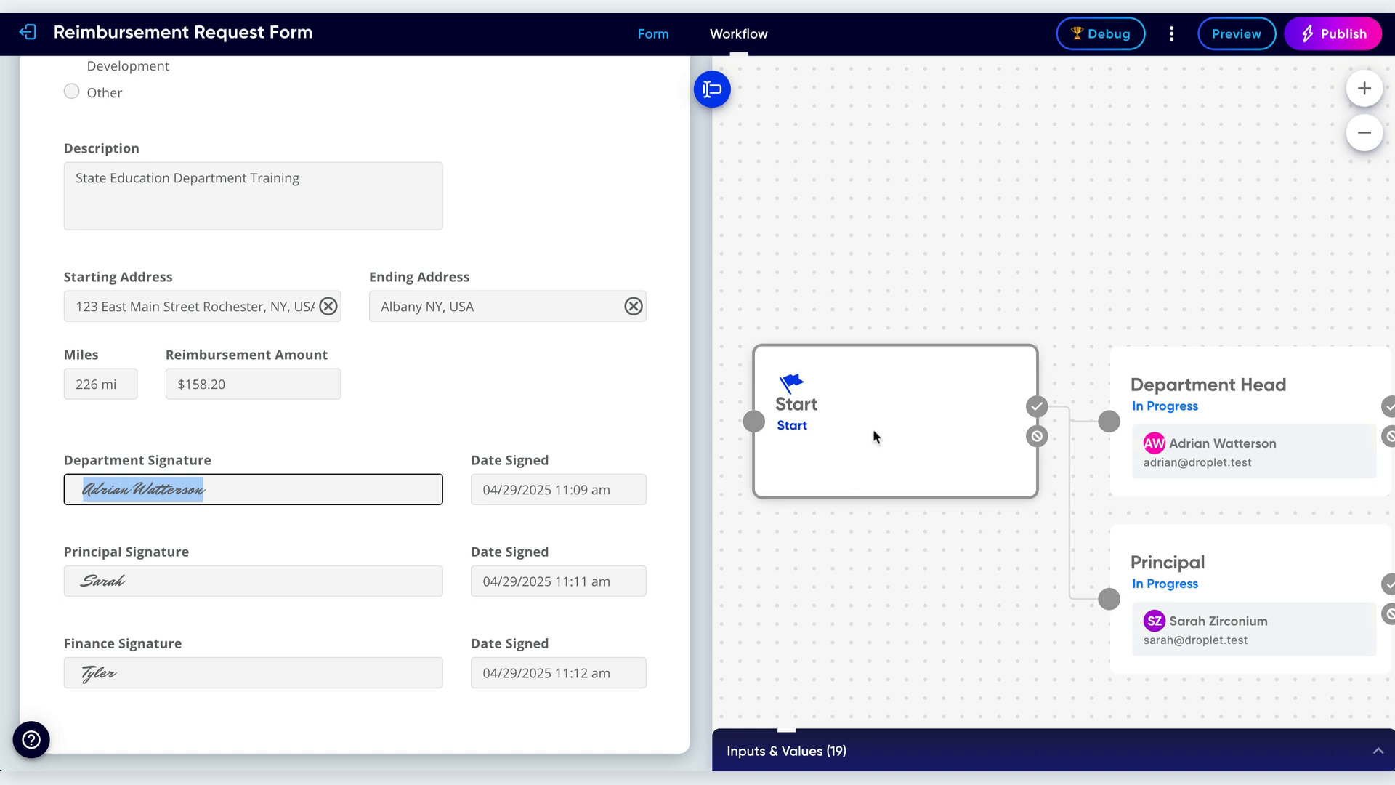
Start a new travel request from the Start step, change the Ending Address to Buffalo NY, USA, and submit it.
{"action": "left_click", "coordinate": [875, 433]}
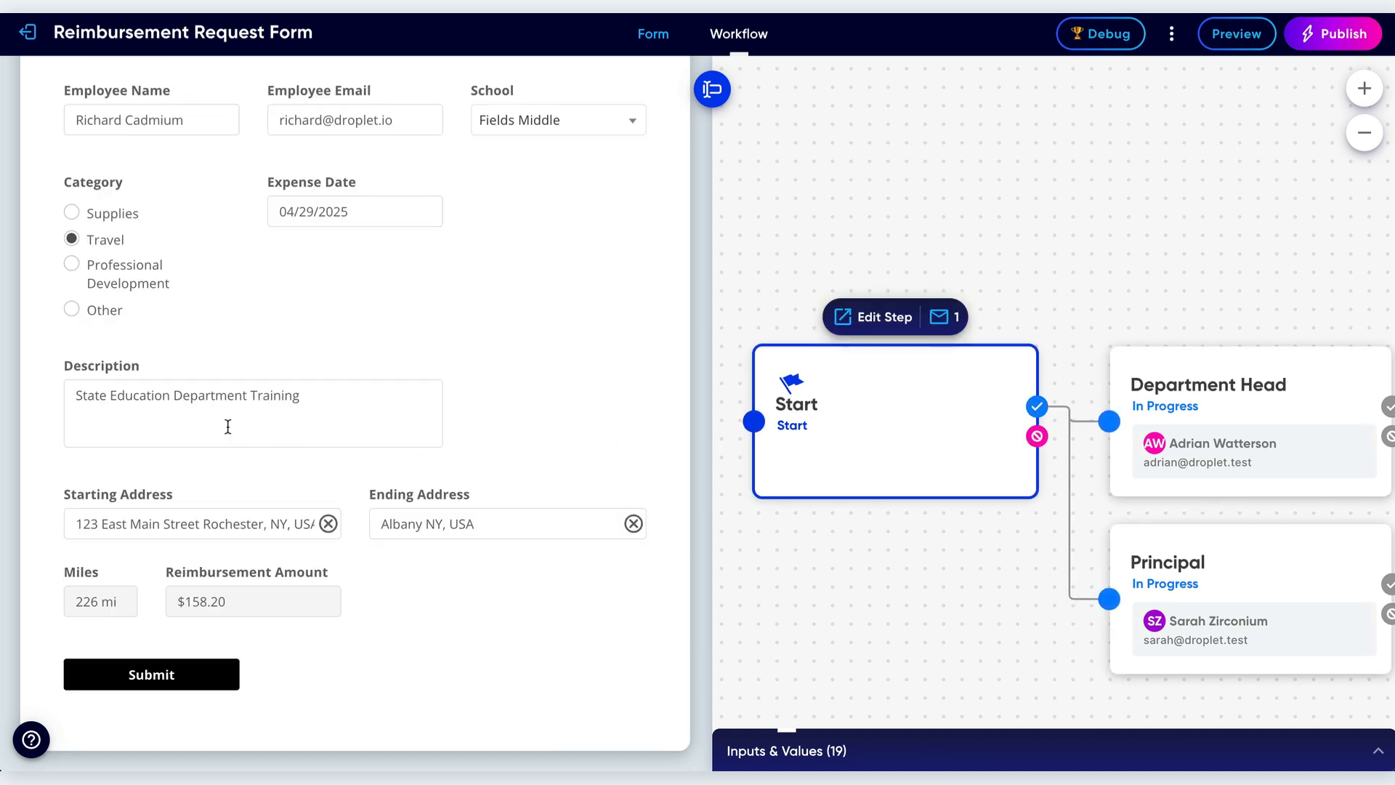
{"action": "scroll", "coordinate": [216, 462], "scroll_direction": "up", "scroll_amount": 1}
{"action": "scroll", "coordinate": [215, 465], "scroll_direction": "down", "scroll_amount": 1}
{"action": "left_click", "coordinate": [436, 524]}
{"action": "key", "text": "ctrl+a"}
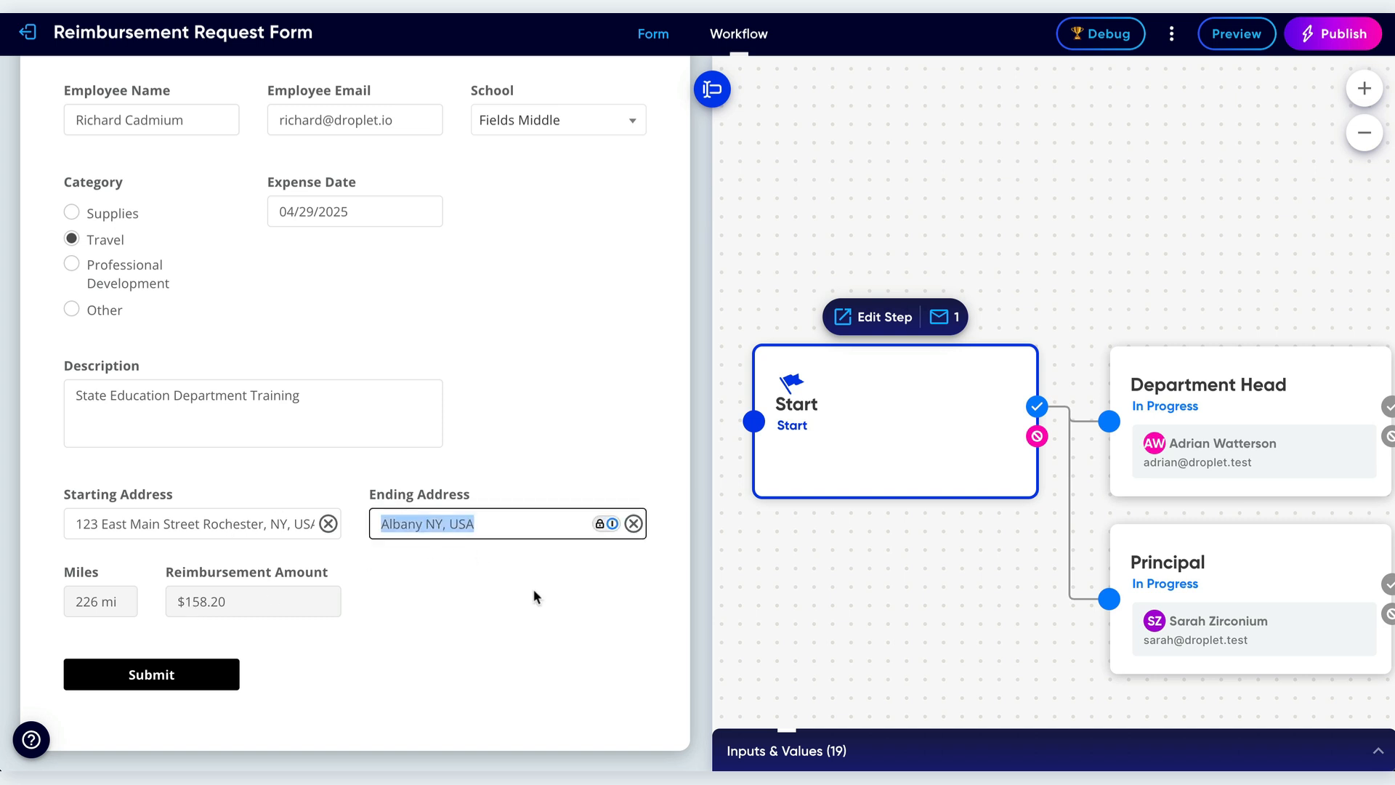
{"action": "type", "text": "buffalo"}
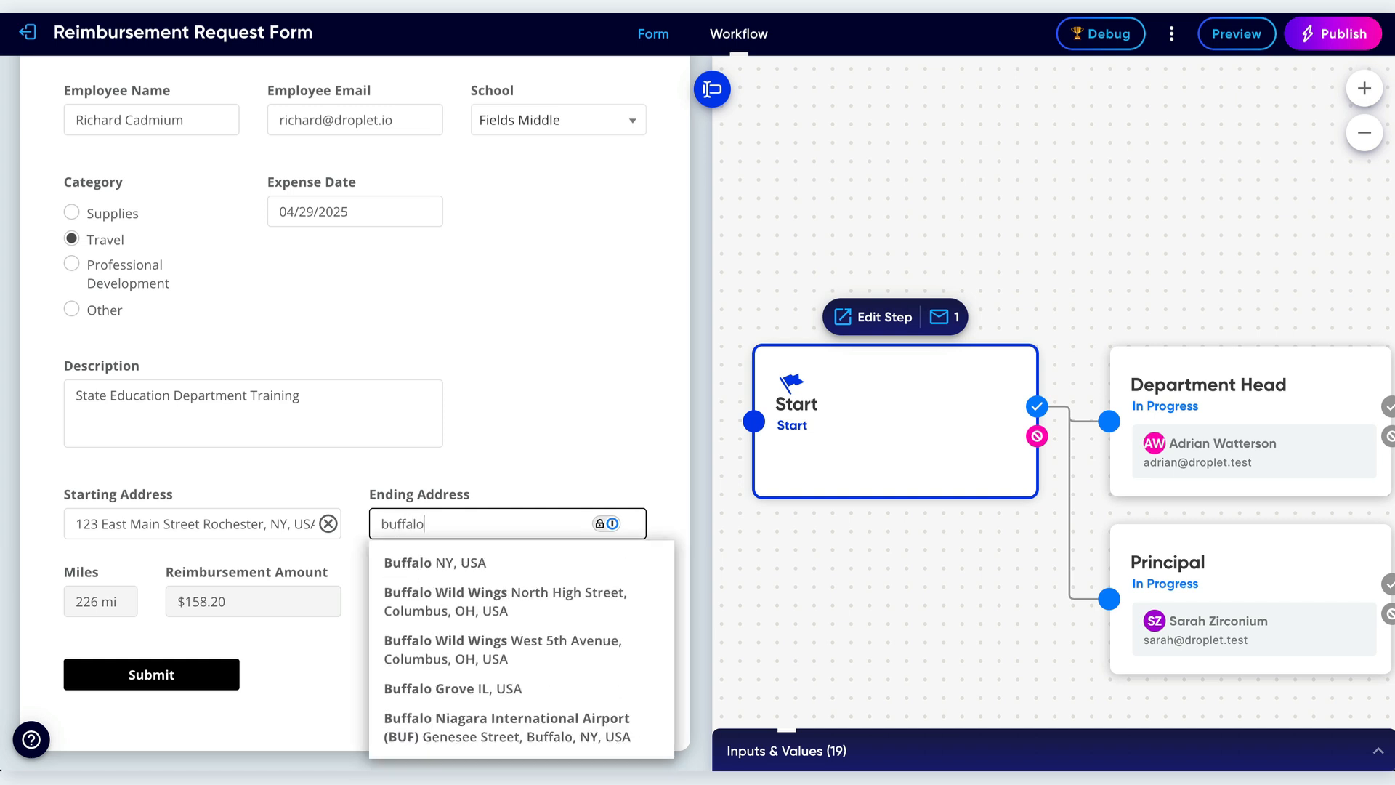
{"action": "left_click", "coordinate": [468, 563]}
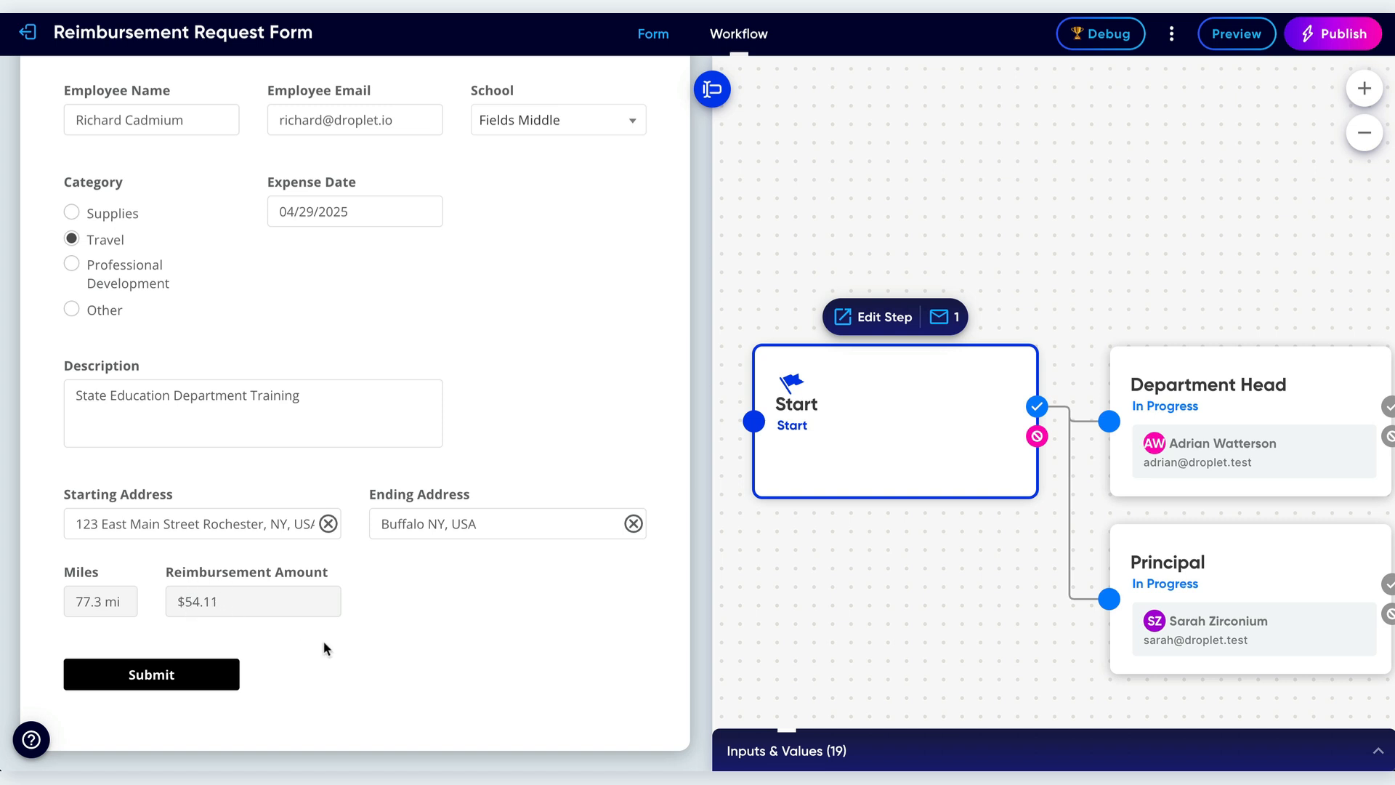
{"action": "left_click", "coordinate": [143, 677]}
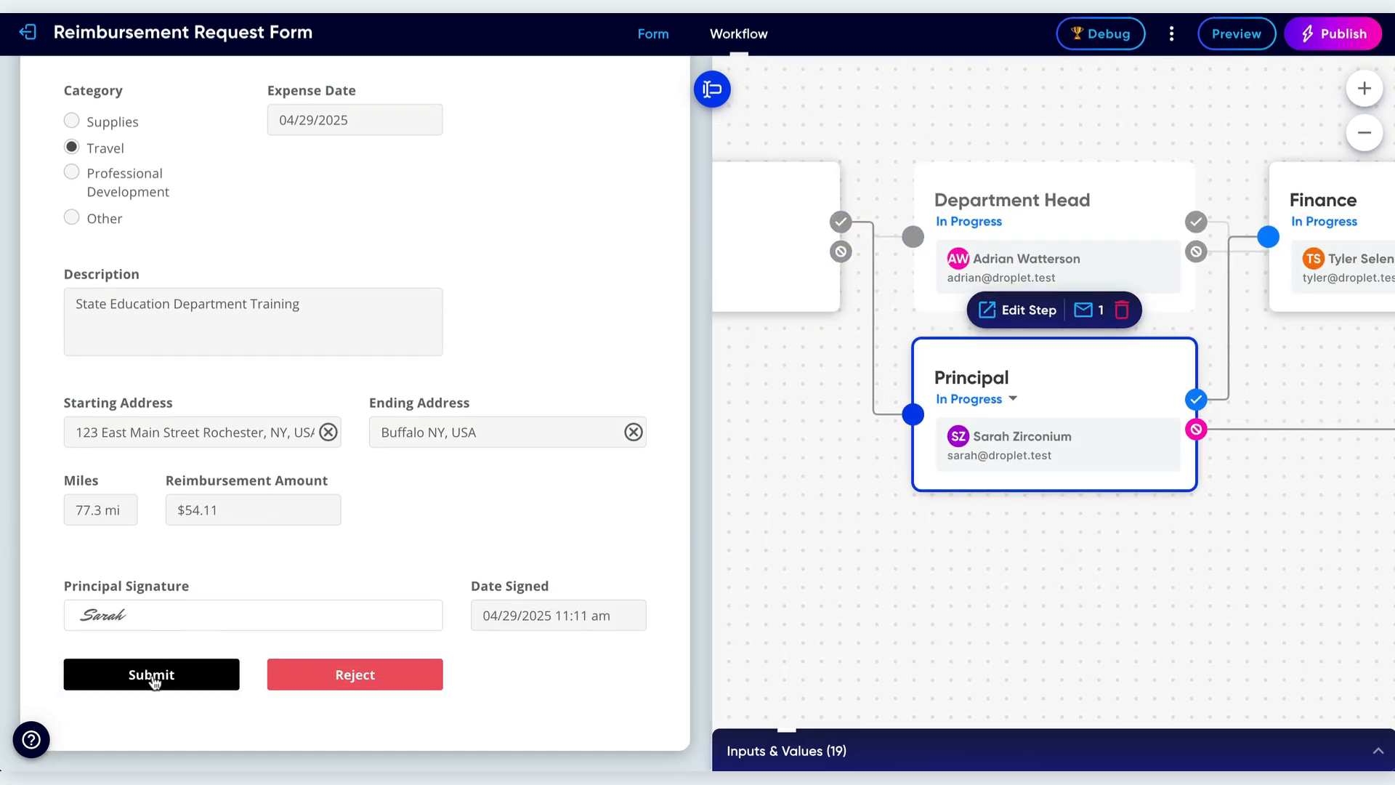
Submit the Principal step's approval and review the resulting signatures and the Completed step.
{"action": "left_click", "coordinate": [152, 677]}
{"action": "scroll", "coordinate": [252, 631], "scroll_direction": "down", "scroll_amount": 1}
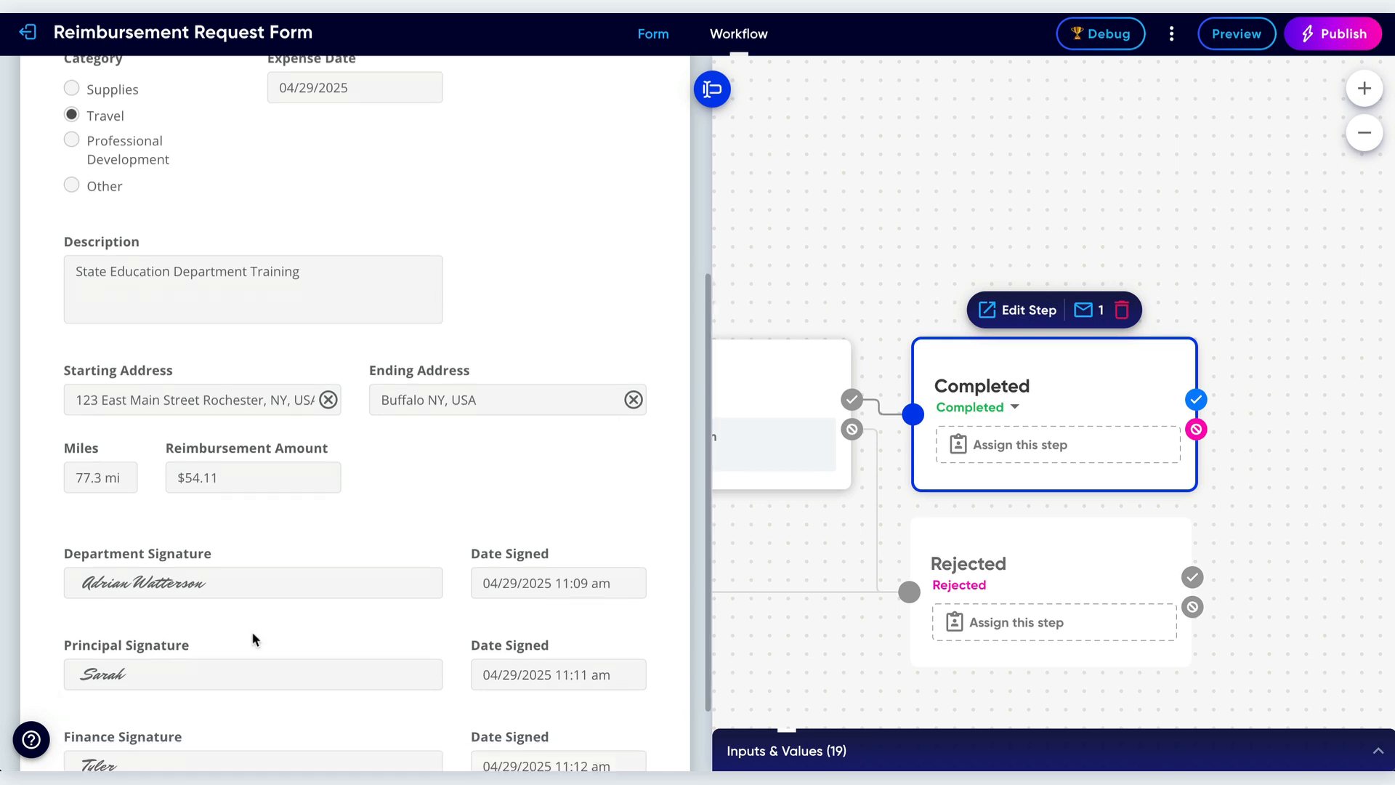
{"action": "scroll", "coordinate": [252, 630], "scroll_direction": "down", "scroll_amount": 2}
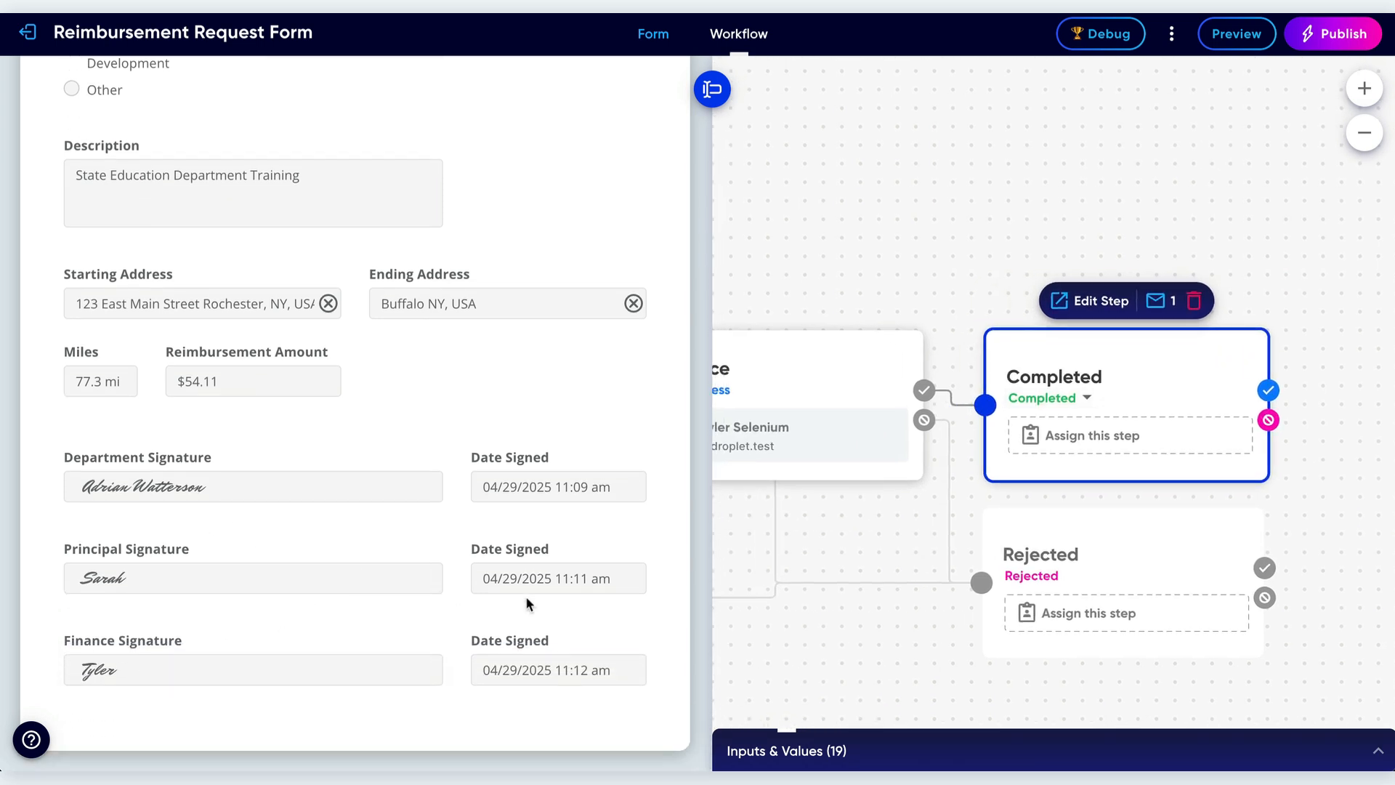
{"action": "scroll", "coordinate": [912, 463], "scroll_direction": "left", "scroll_amount": 2}
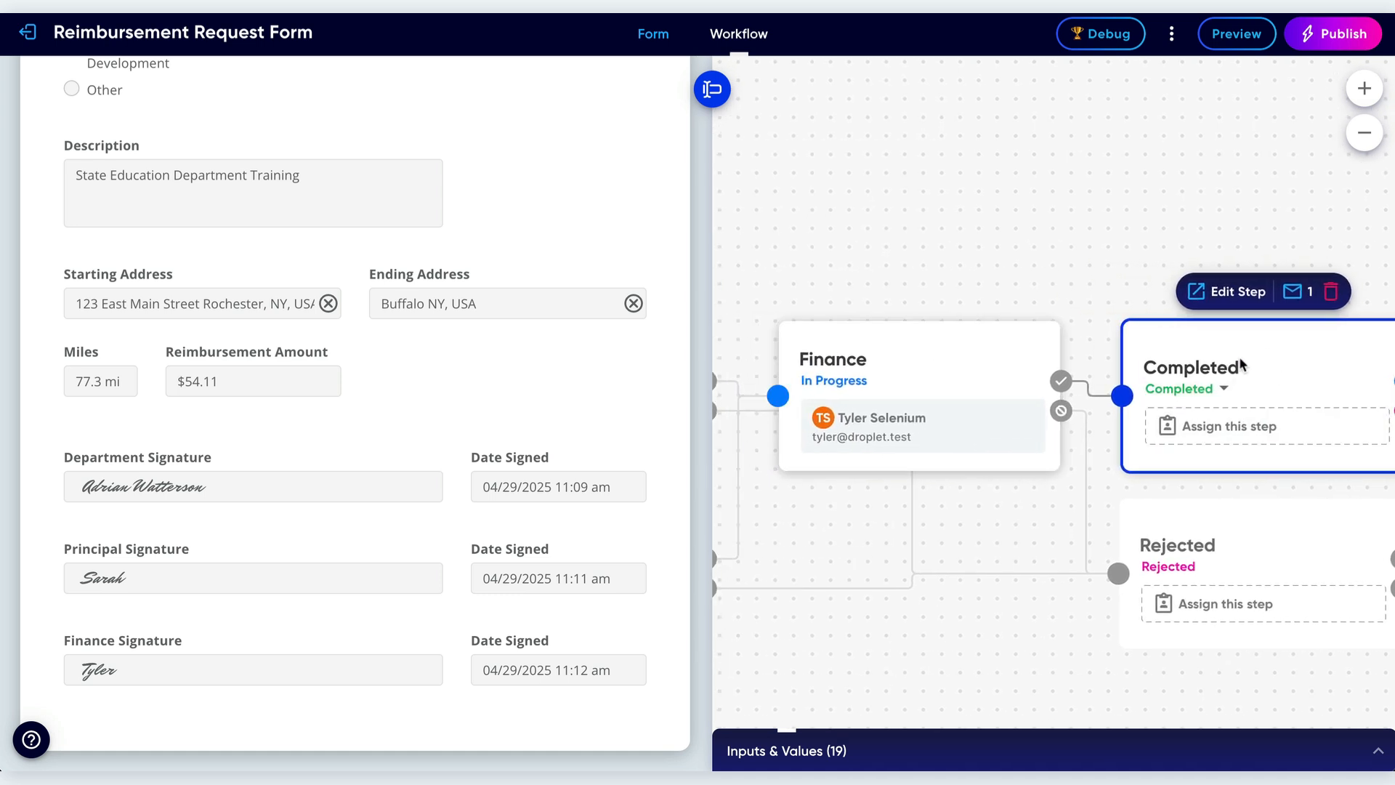
Open the Finance step and reject the request with the reason "Reason".
{"action": "left_click", "coordinate": [930, 362]}
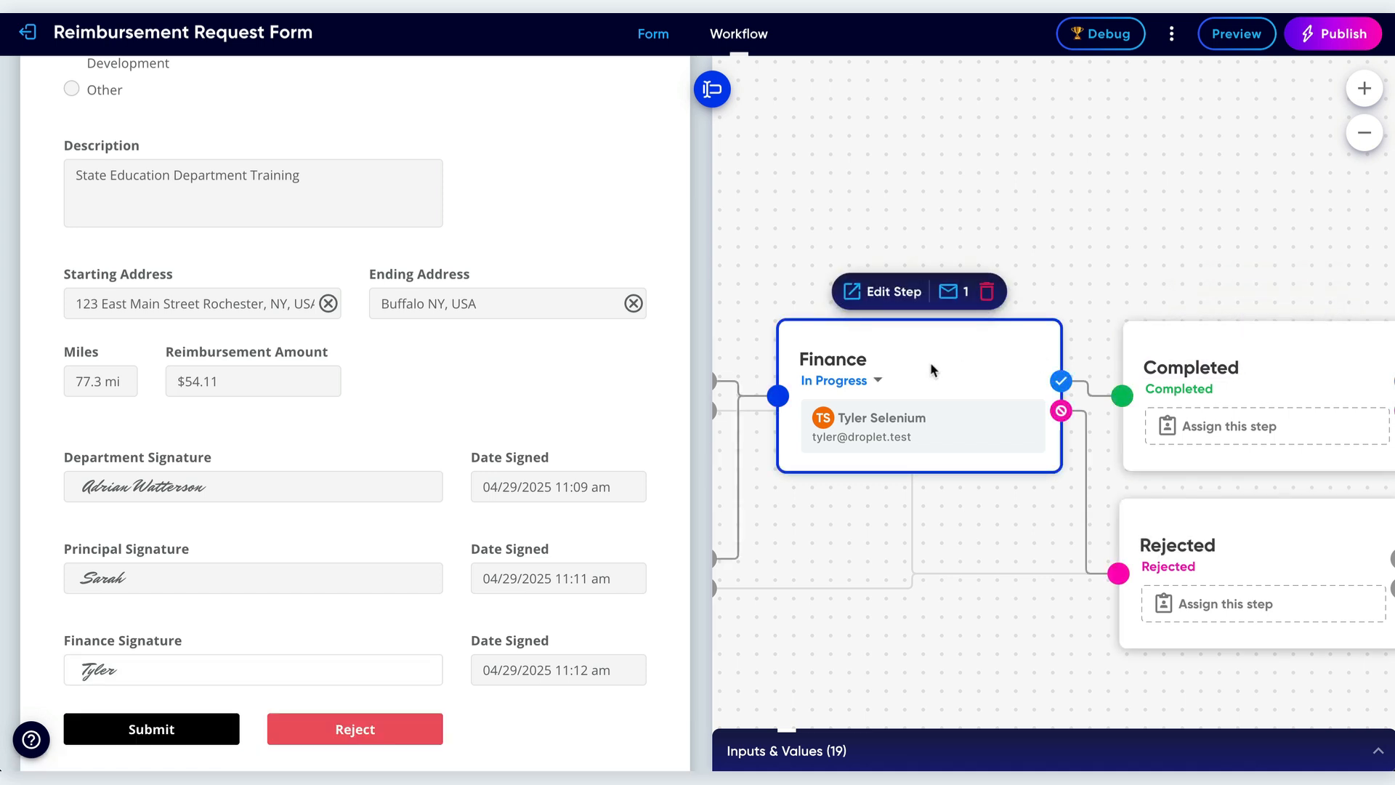
{"action": "left_click", "coordinate": [361, 739]}
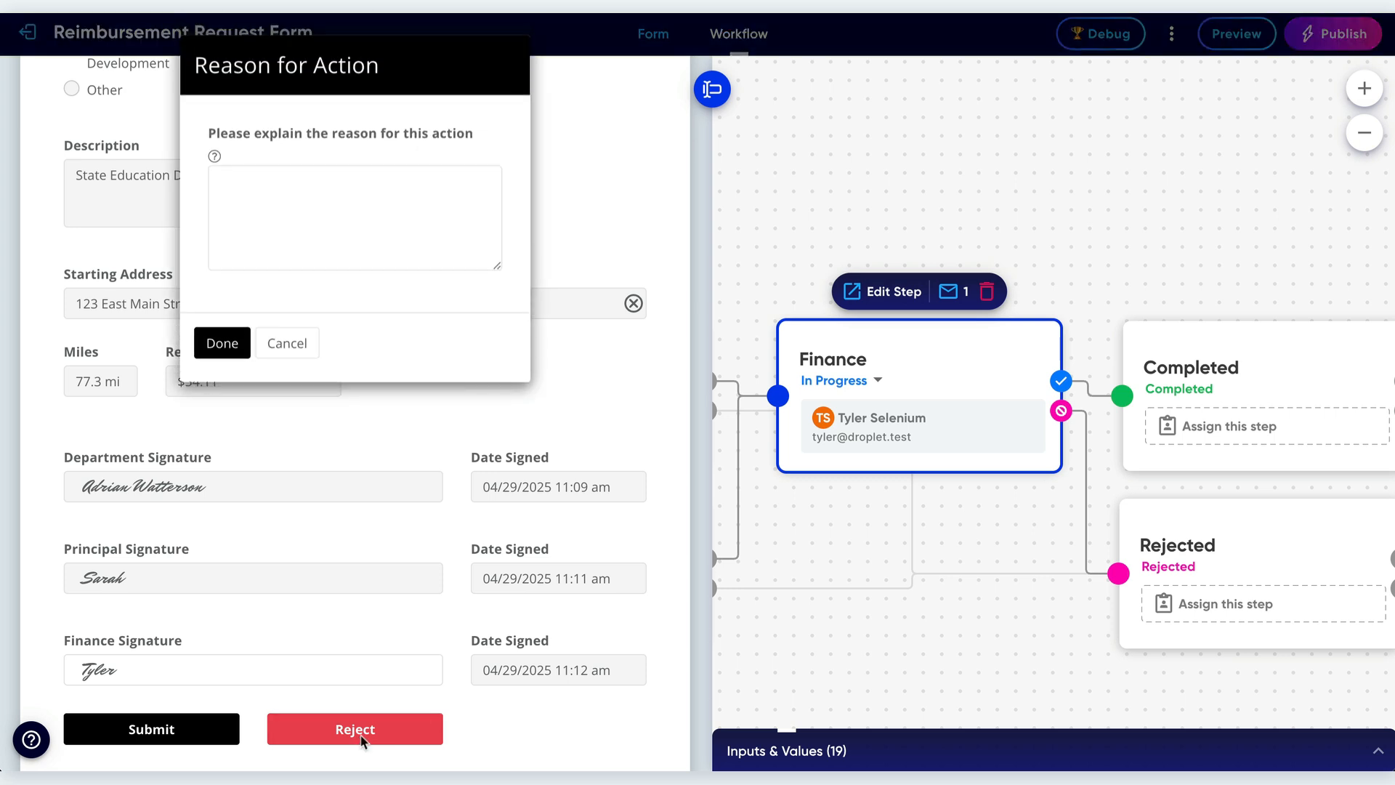
{"action": "left_click", "coordinate": [311, 203]}
{"action": "type", "text": "Reasi"}
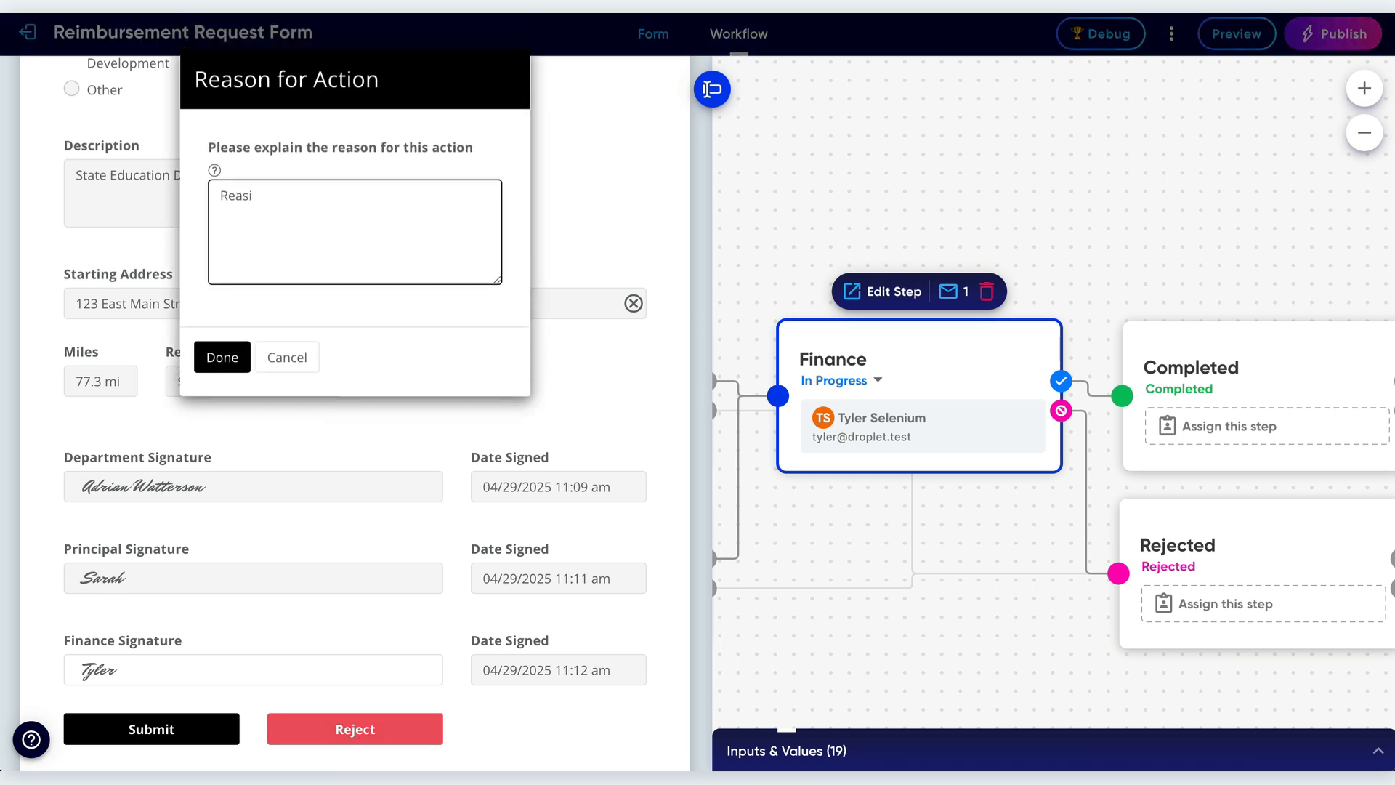
{"action": "key", "text": "BackSpace"}
{"action": "type", "text": "on"}
{"action": "left_click", "coordinate": [222, 357]}
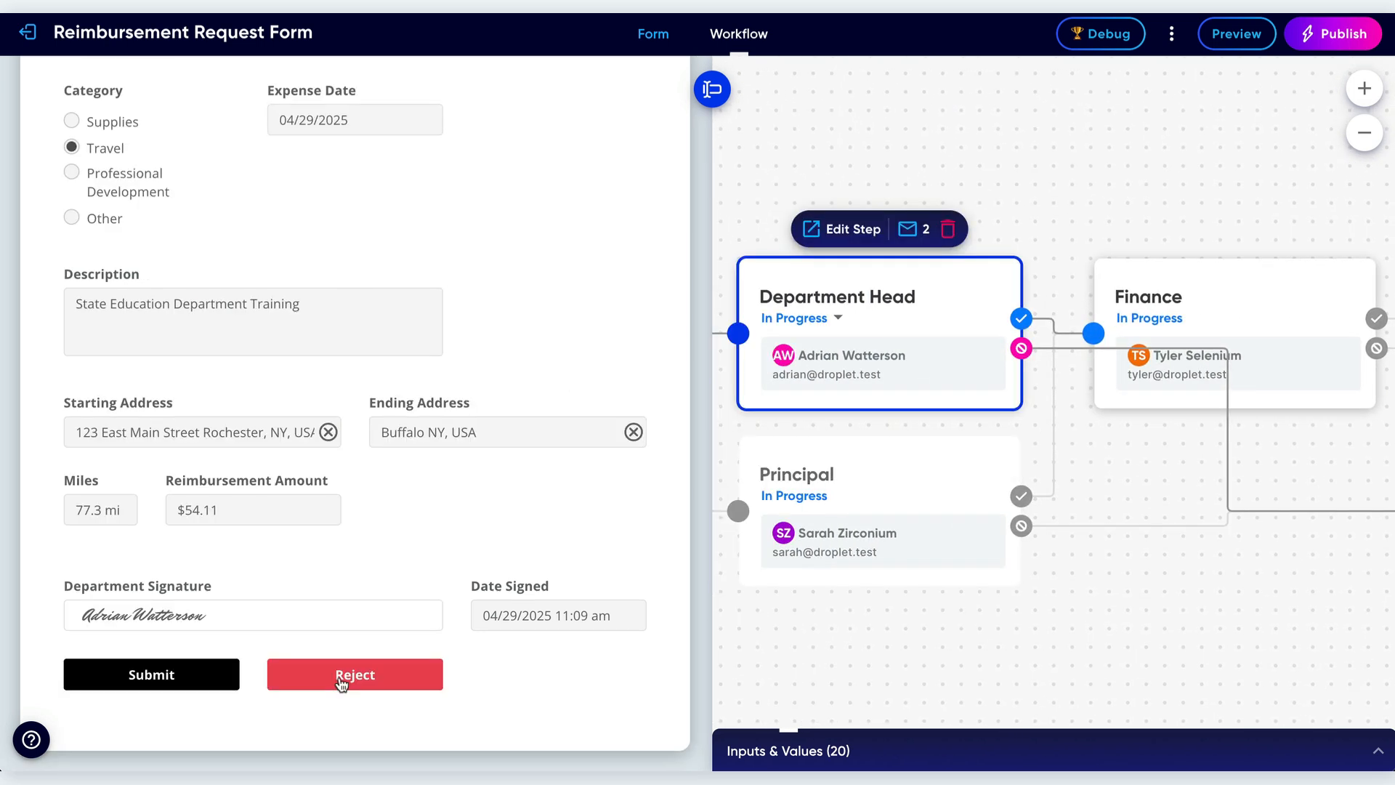
Reject the request at the Department Head step with the reason "Reason".
{"action": "left_click", "coordinate": [342, 676]}
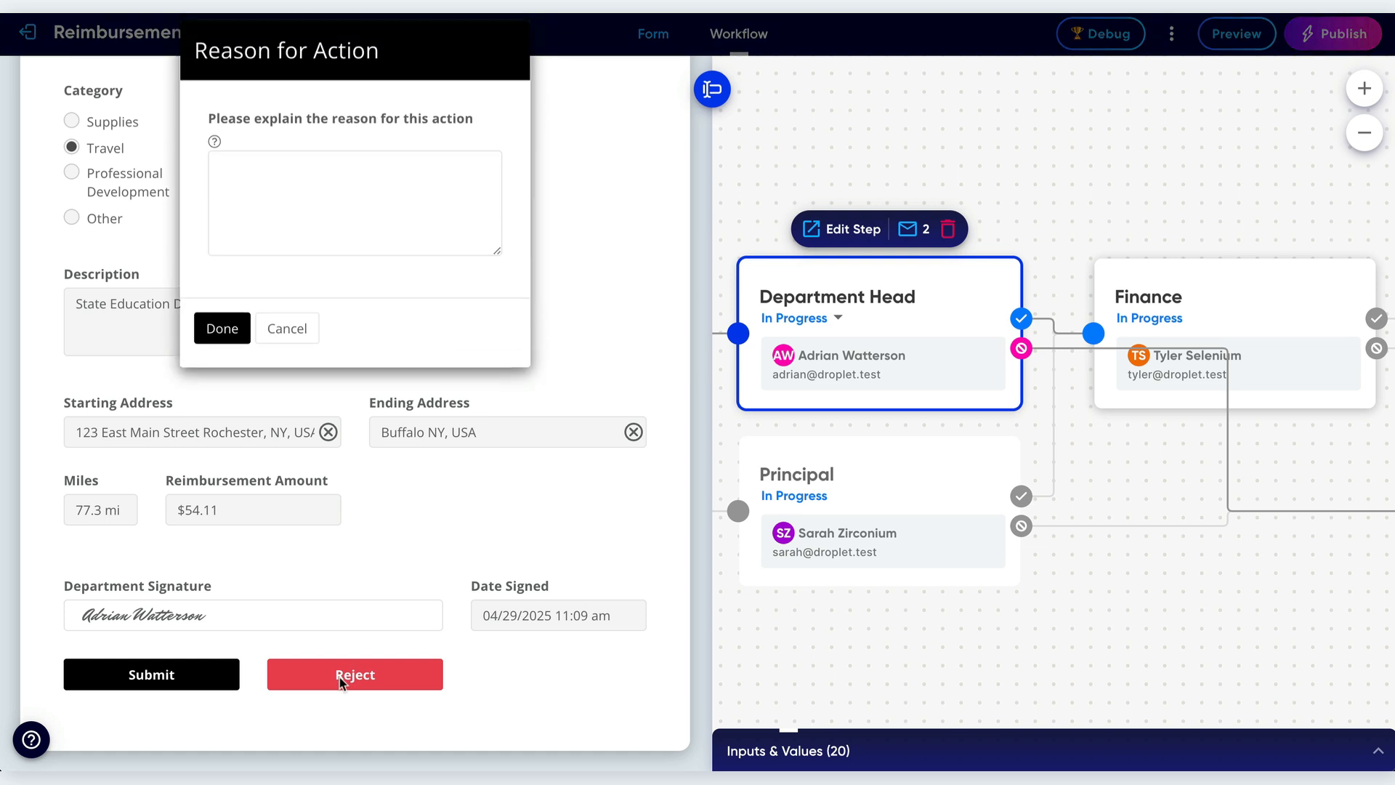
{"action": "type", "text": "Reason"}
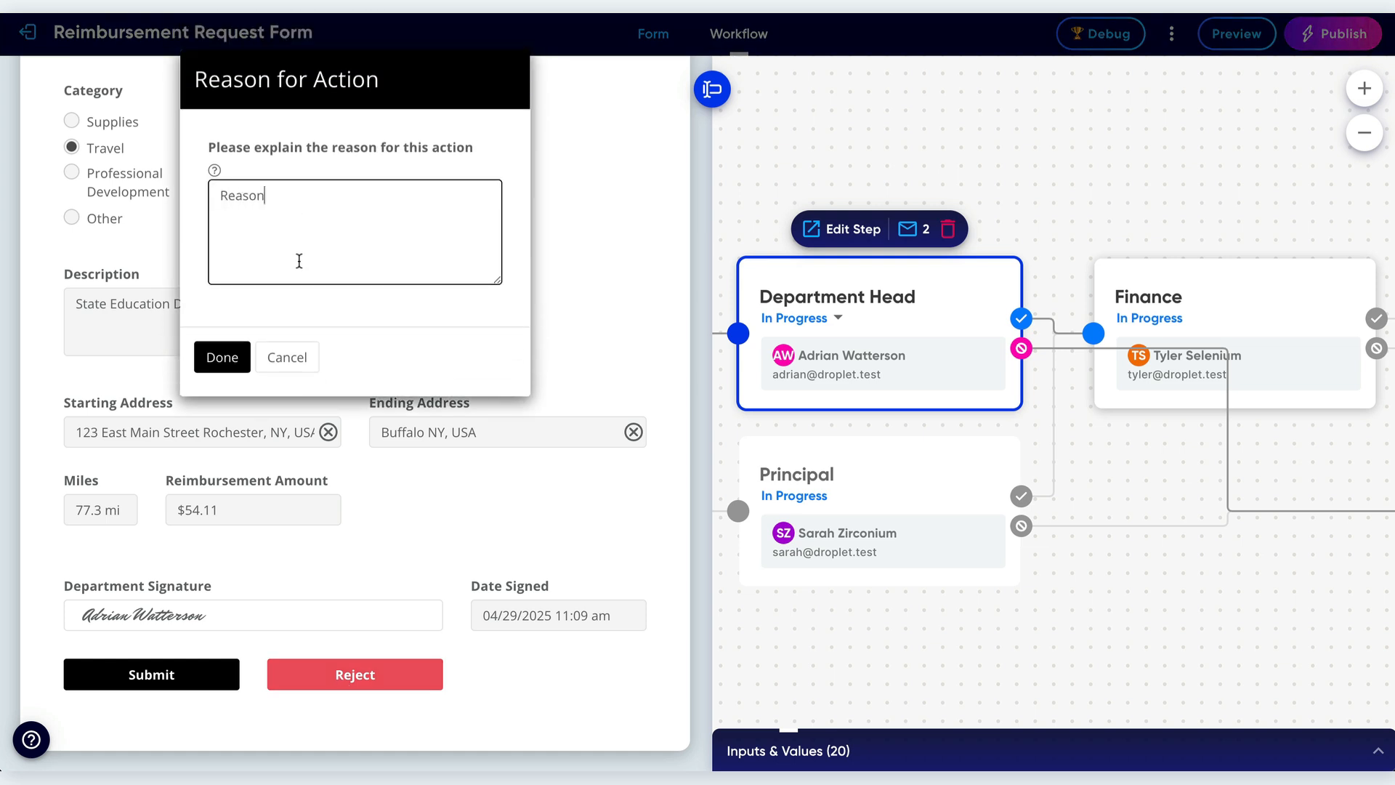
{"action": "left_click", "coordinate": [222, 357]}
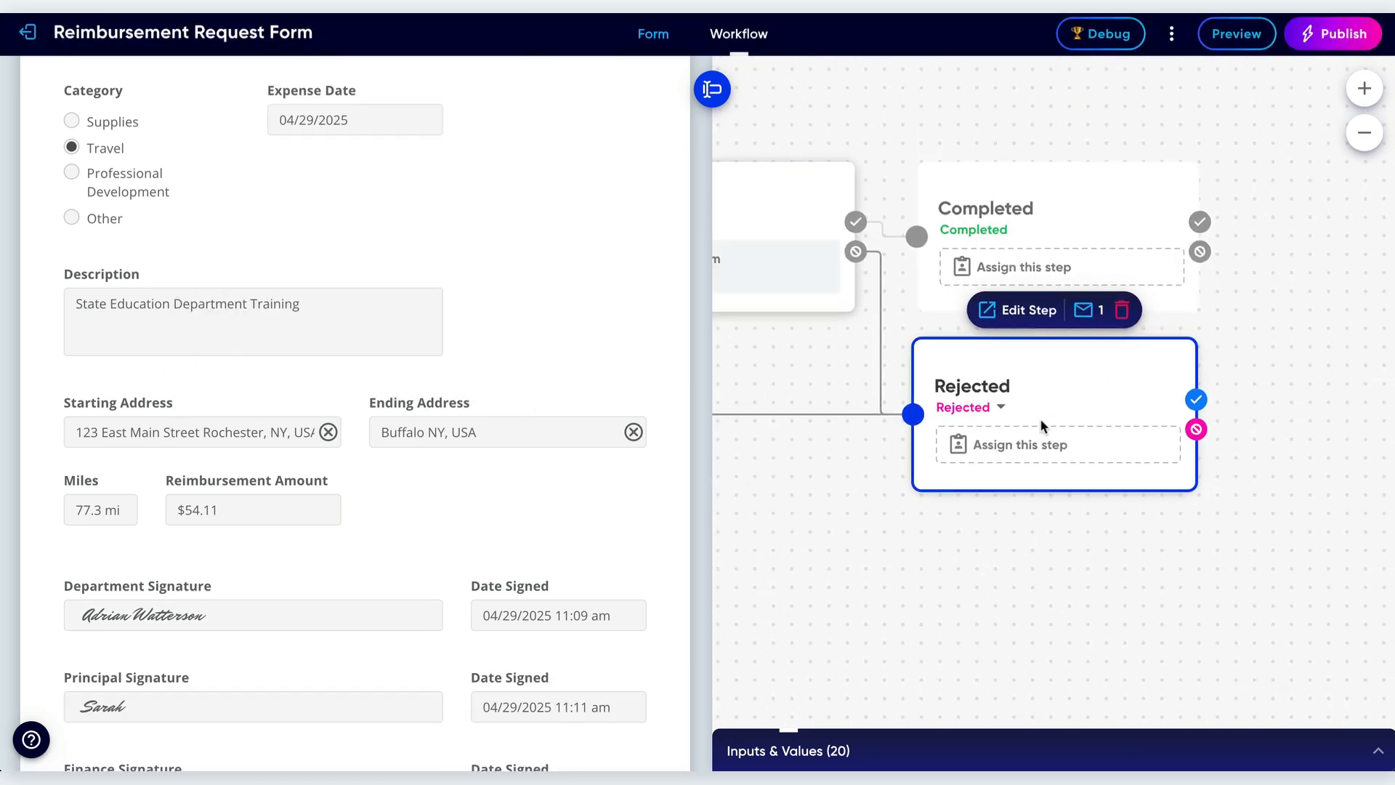
Open the Principal step, reject the request with the reason "R", and hide the form panel.
{"action": "left_click", "coordinate": [834, 388]}
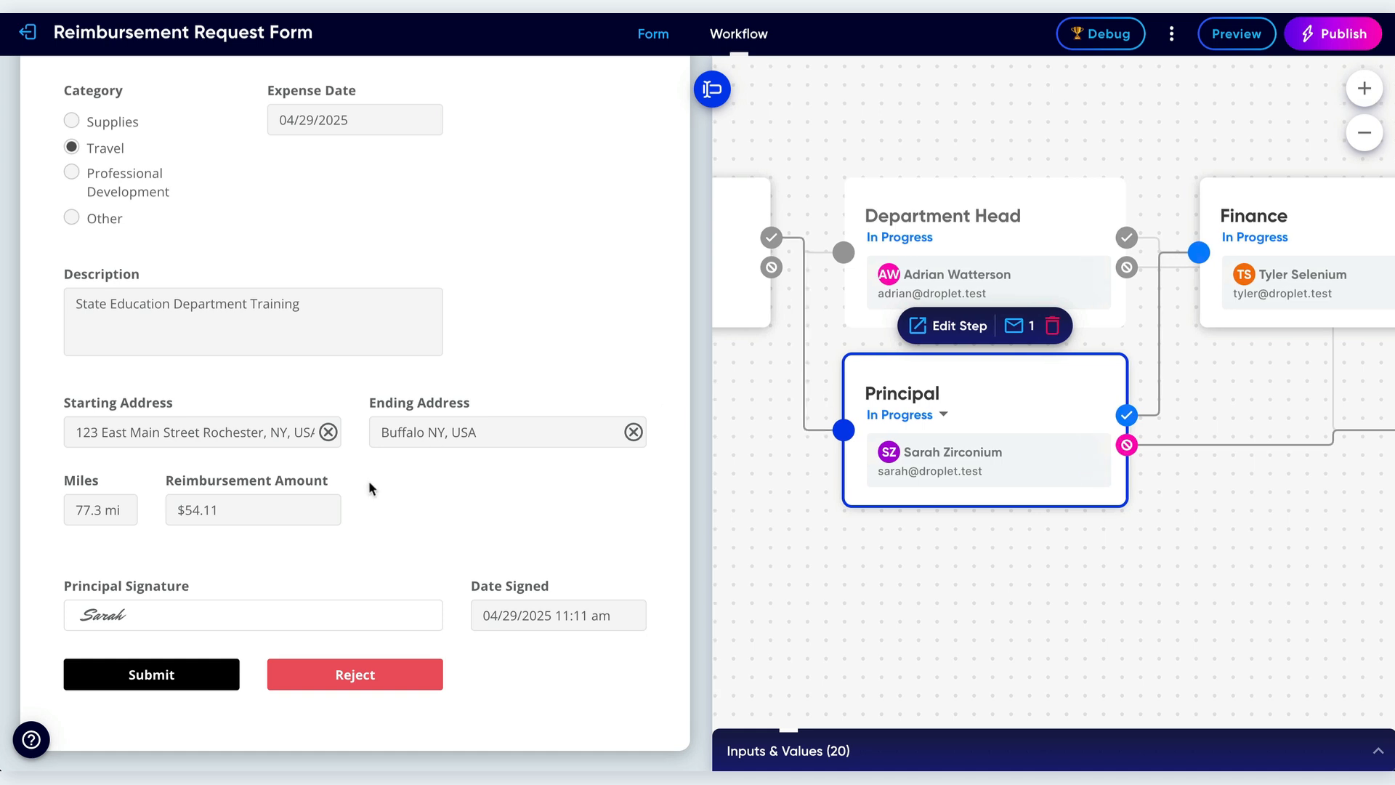
{"action": "left_click", "coordinate": [352, 680]}
{"action": "type", "text": "Reason"}
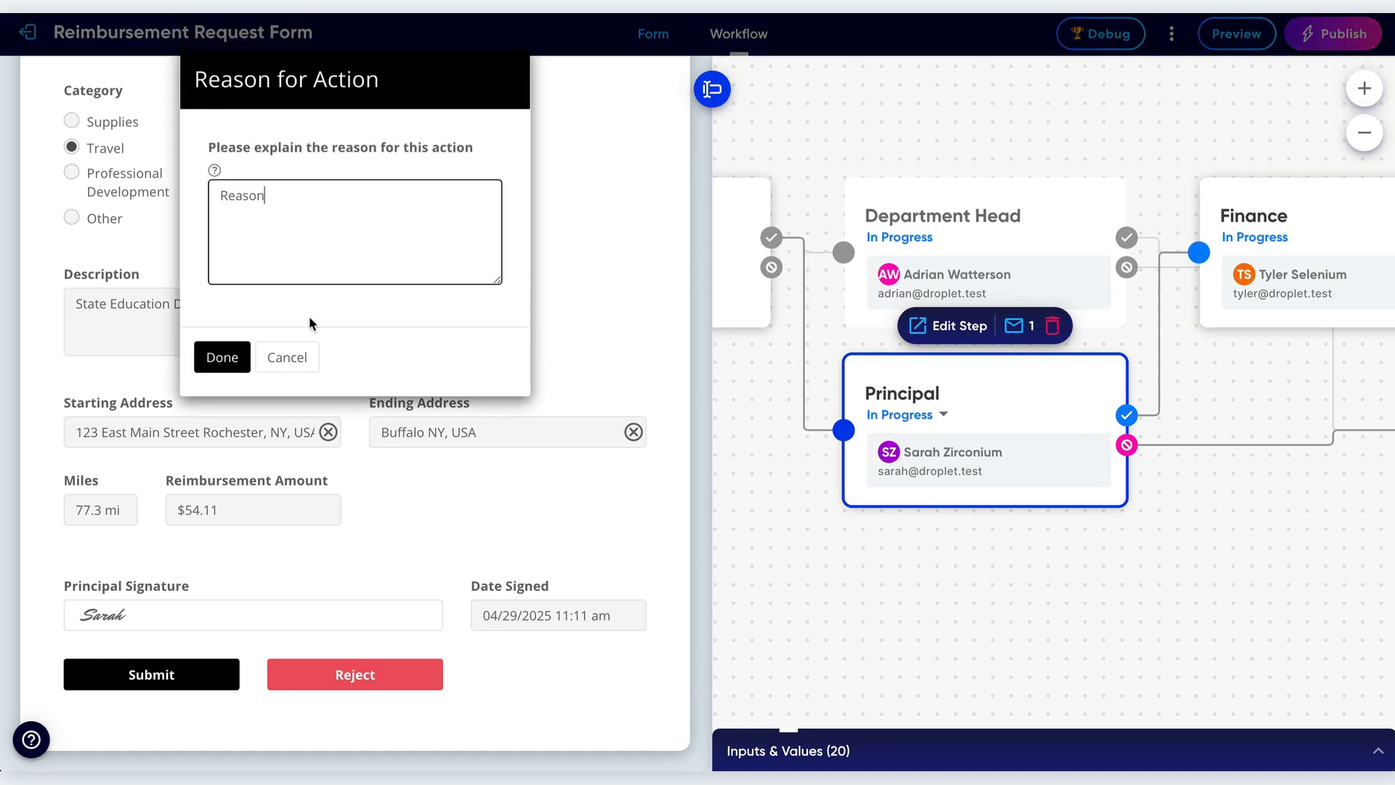
{"action": "left_click", "coordinate": [223, 356]}
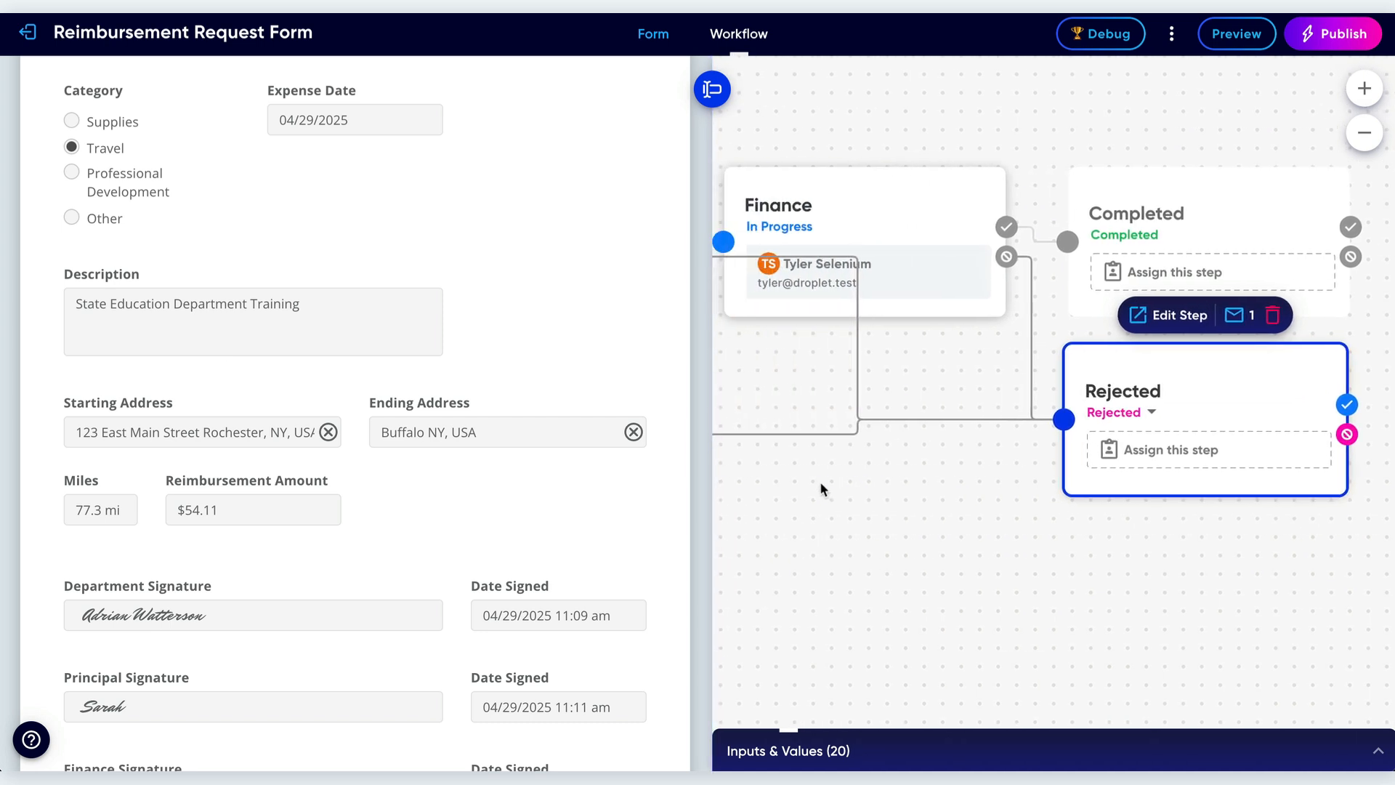
{"action": "left_click", "coordinate": [723, 88]}
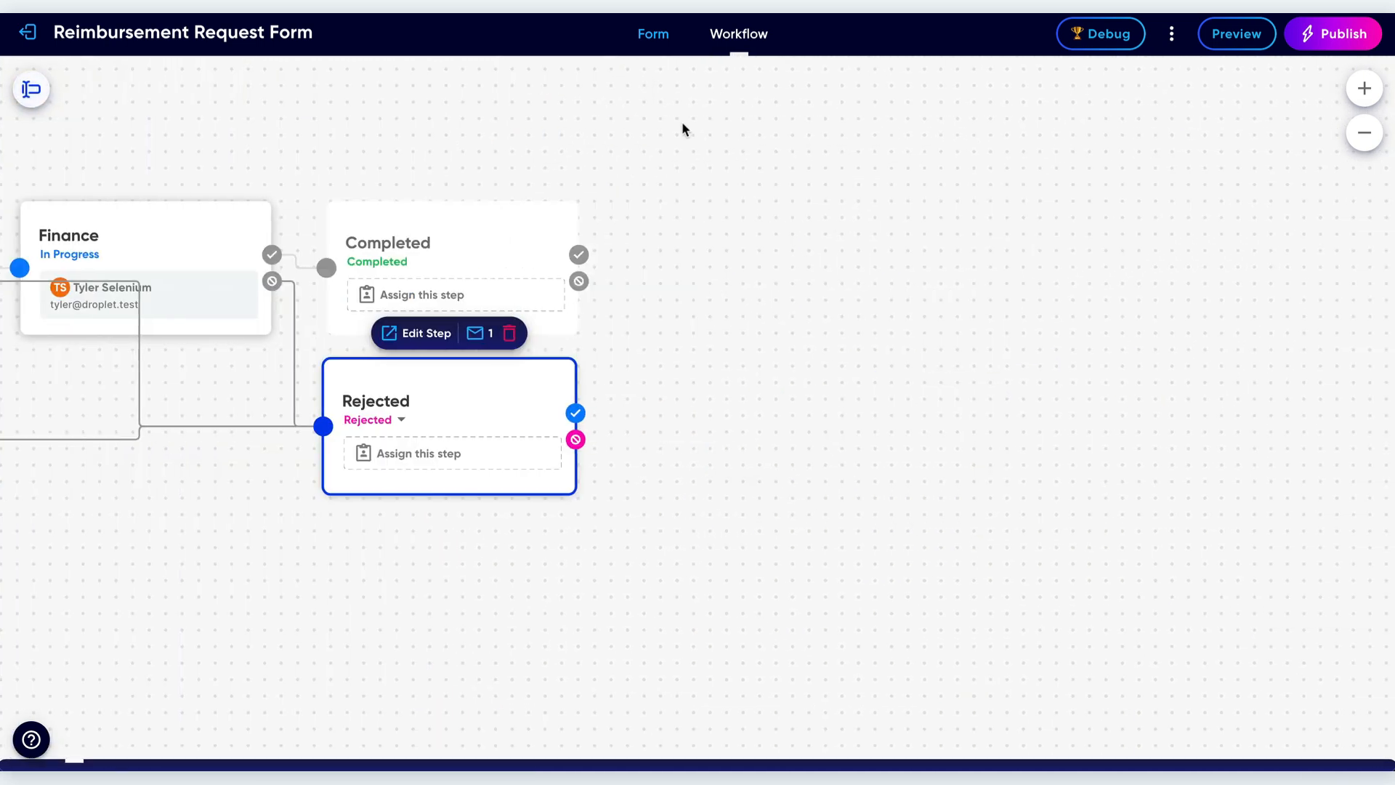